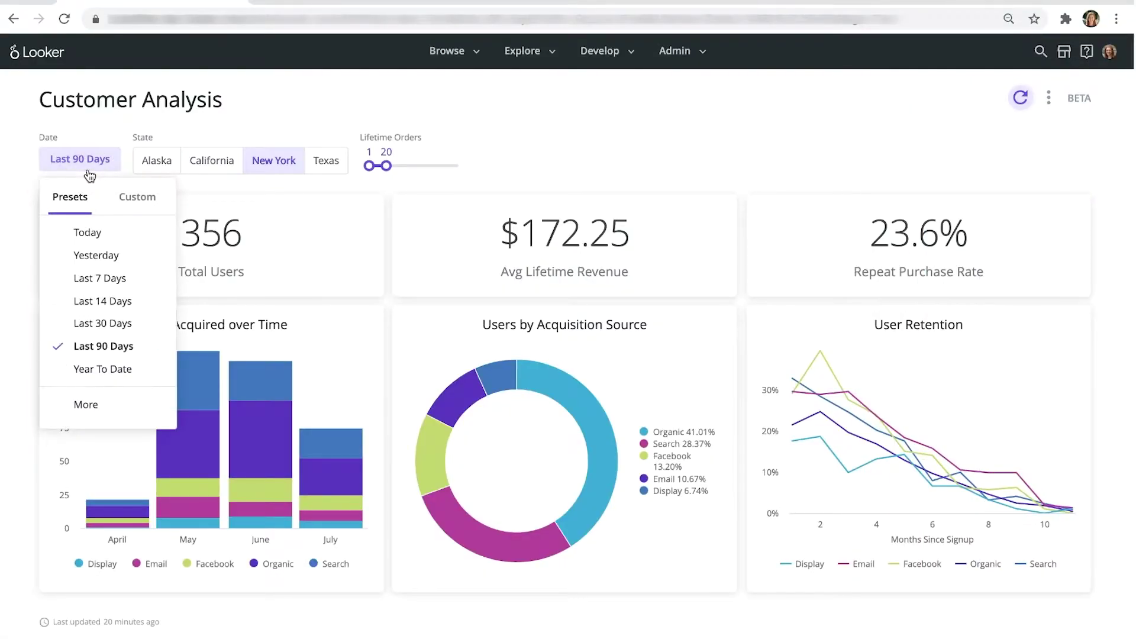
Set the Customer Analysis filters to Year To Date and California, then enter edit mode.
click(128, 206)
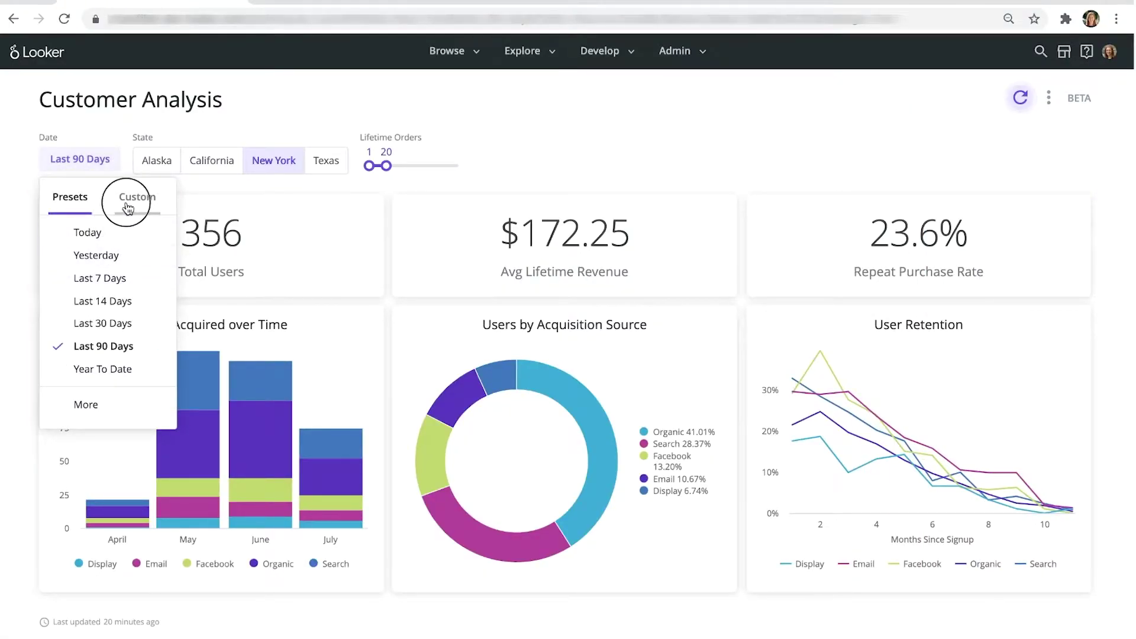
click(79, 205)
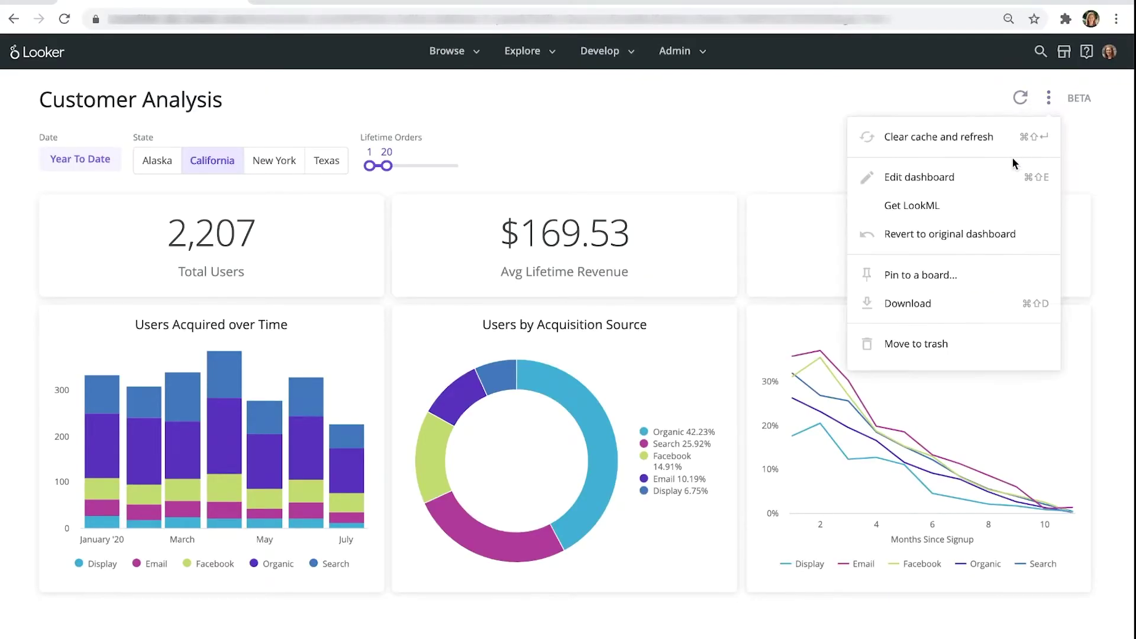
click(982, 175)
Add a Users Age Tier dashboard filter using the Radio Buttons control.
click(170, 51)
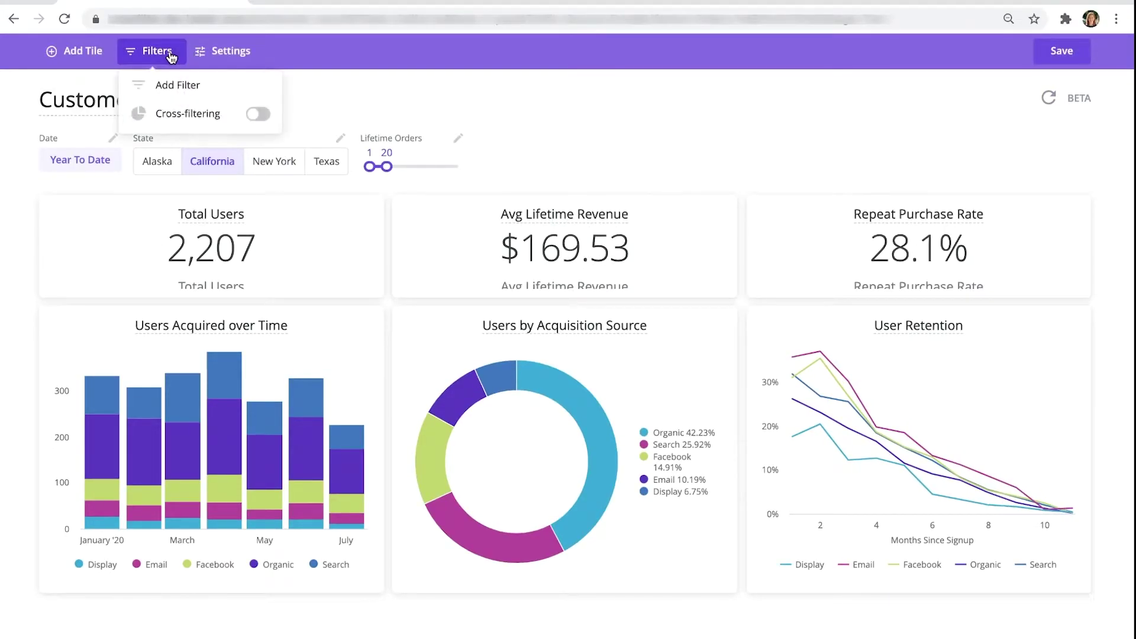
click(169, 89)
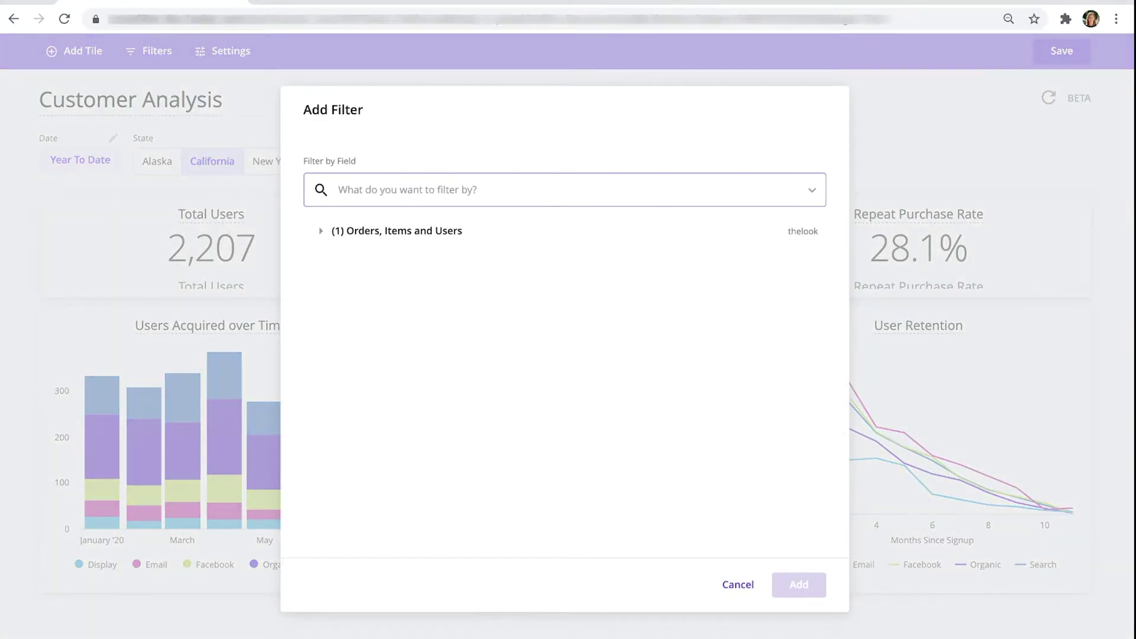
text(age tier)
click(358, 318)
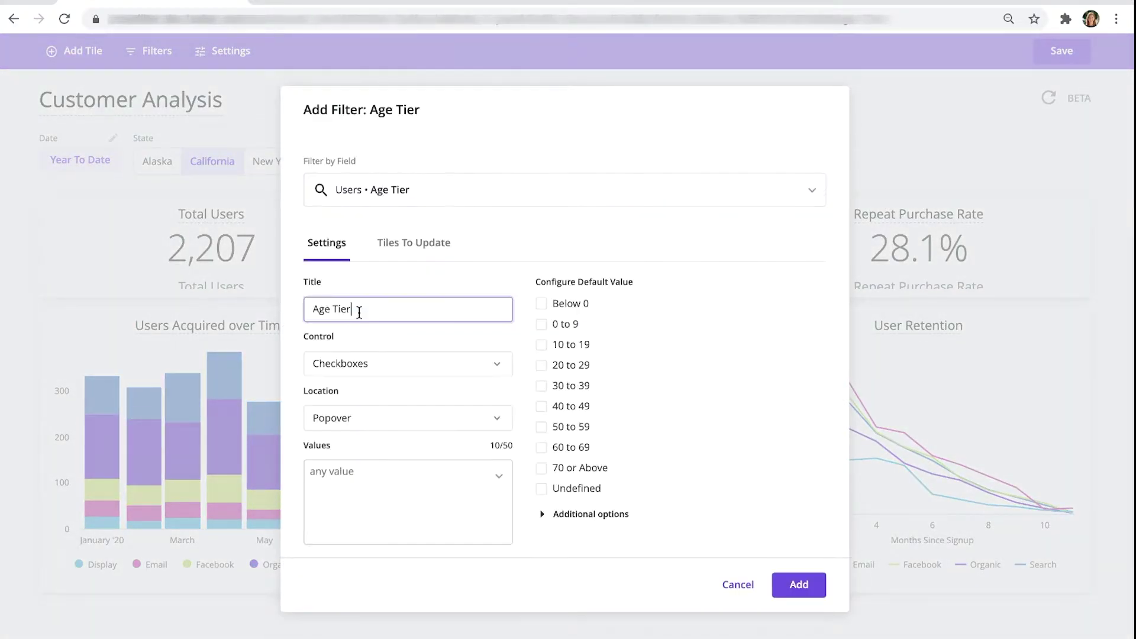
click(433, 359)
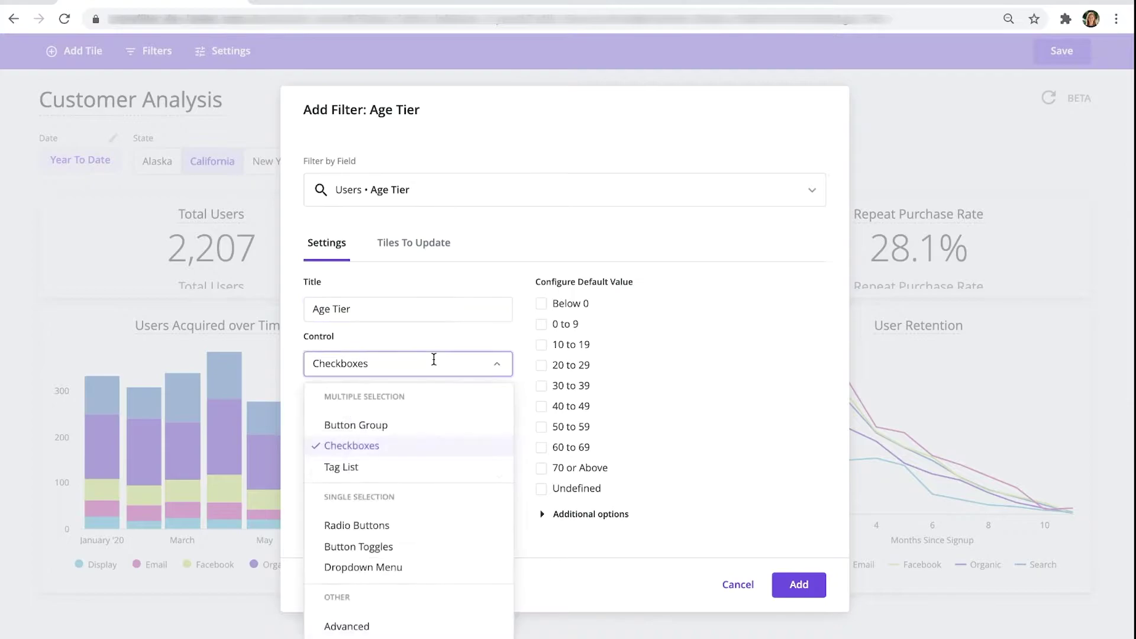
click(407, 422)
click(405, 358)
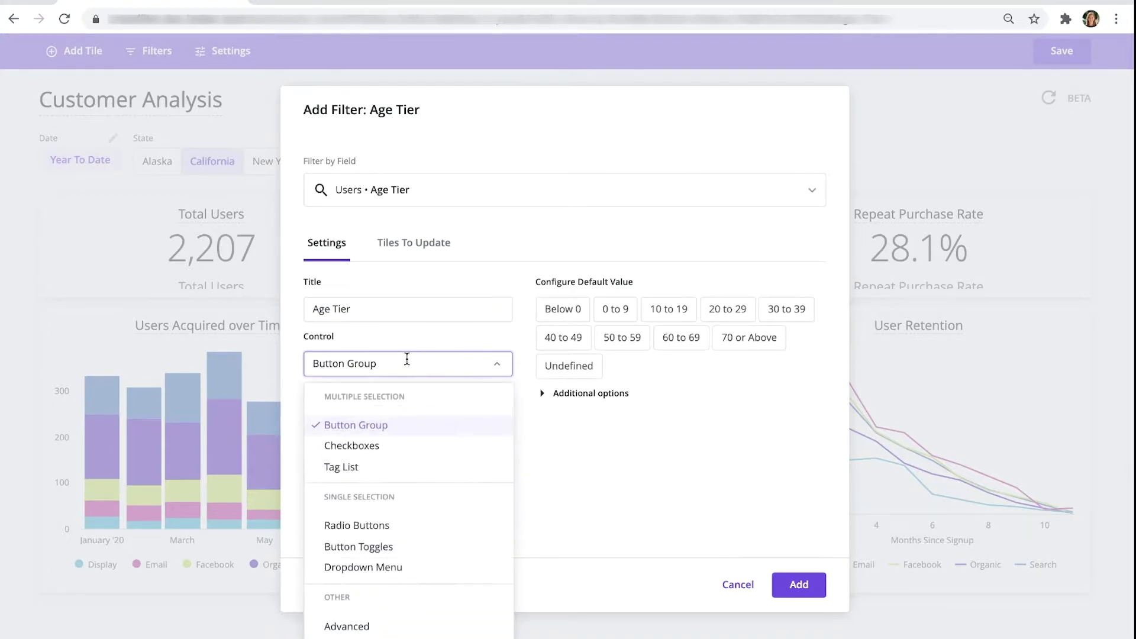
click(364, 527)
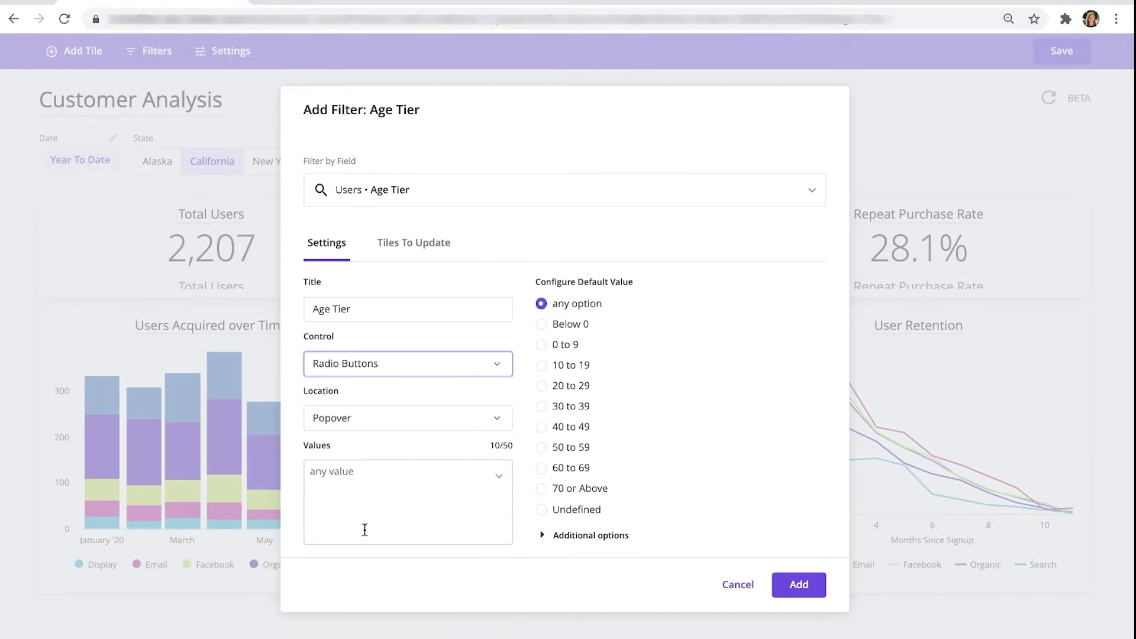
click(794, 585)
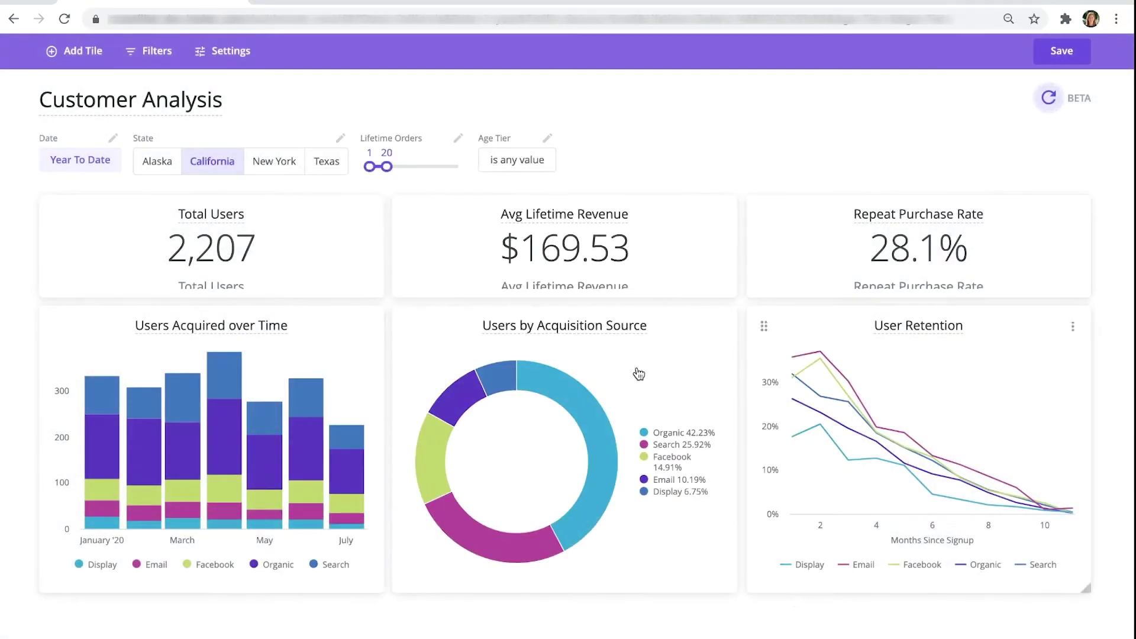
Move the Age Tier filter to the Overflow location and save the dashboard.
click(535, 164)
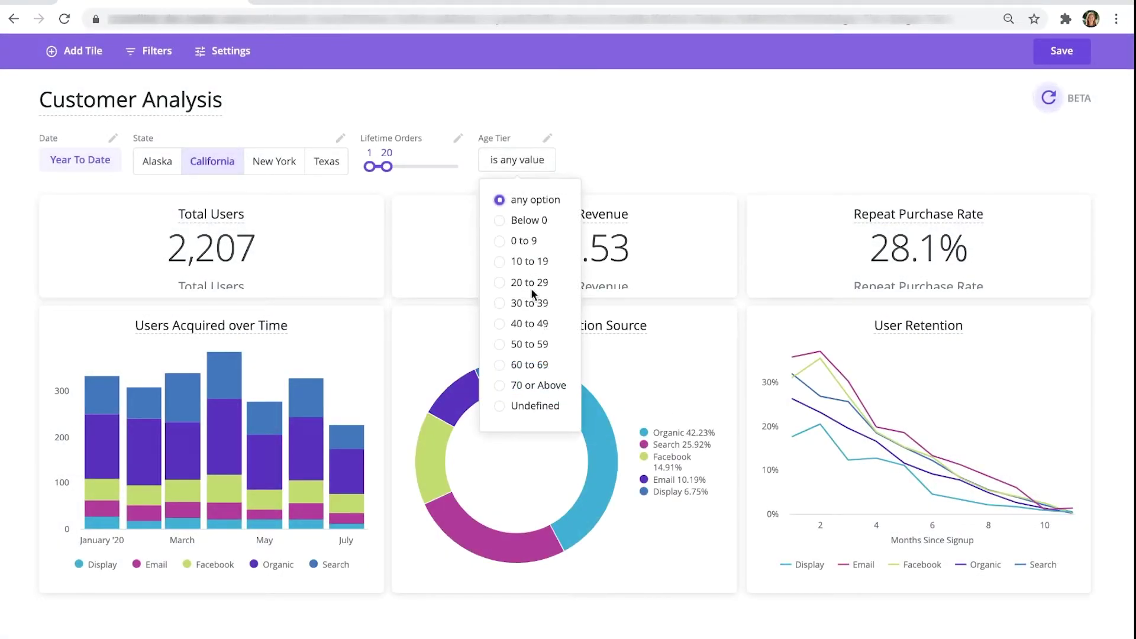
click(547, 138)
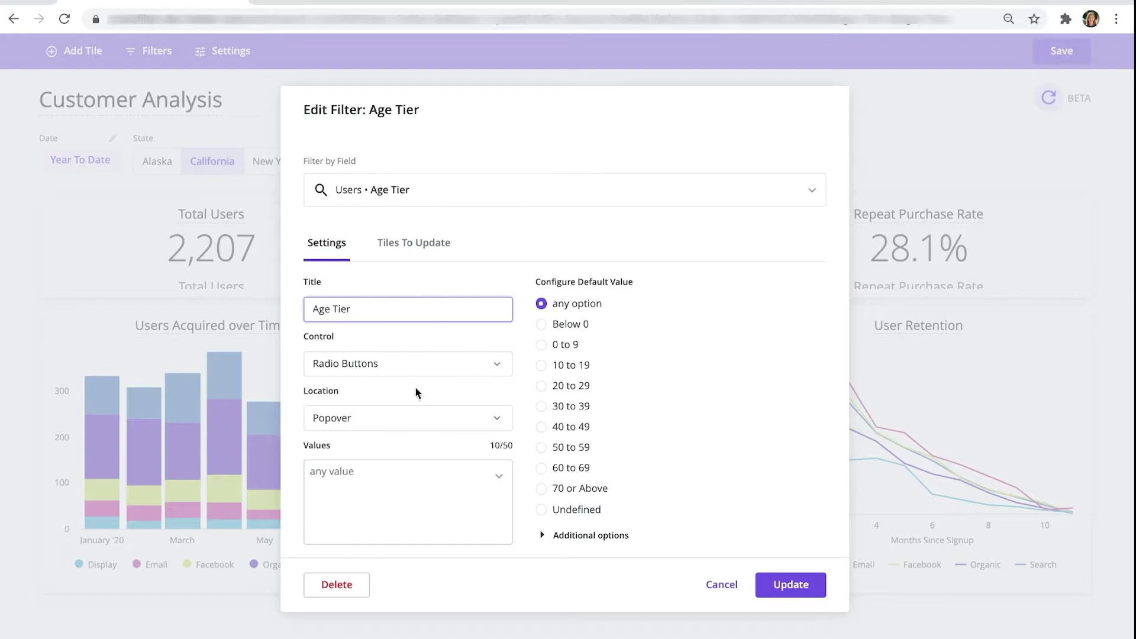
click(411, 414)
click(371, 589)
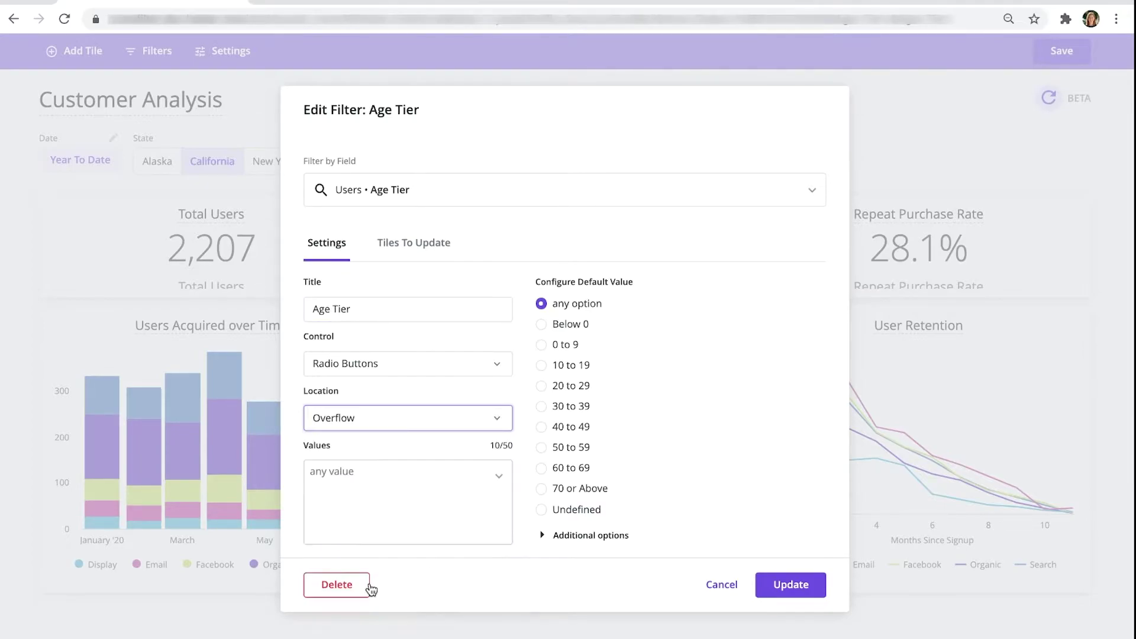
click(775, 584)
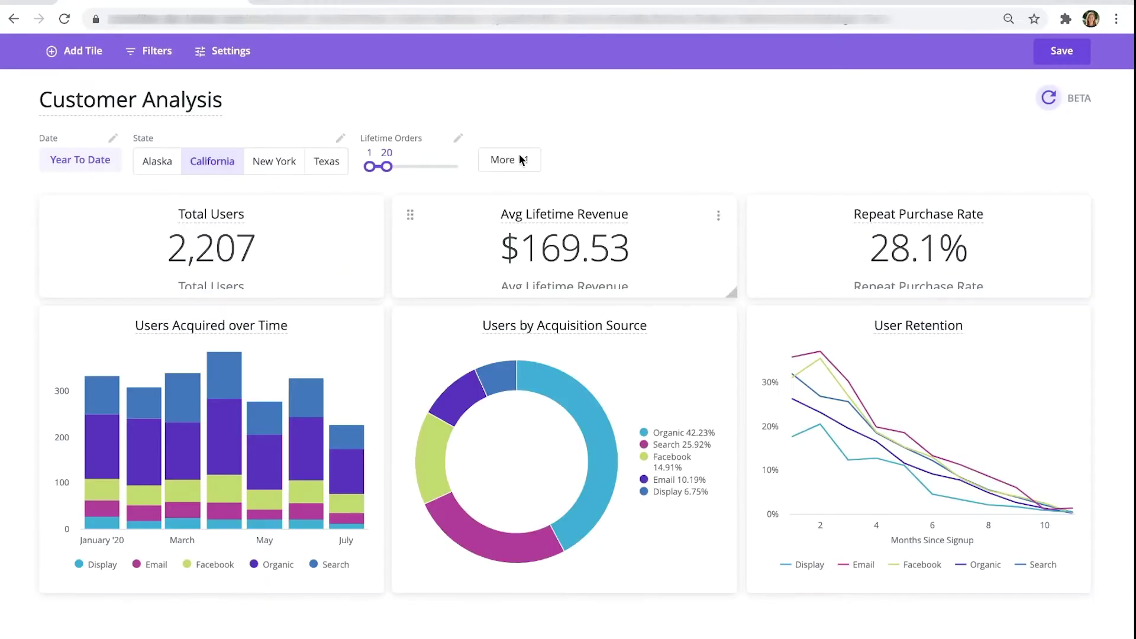
click(517, 168)
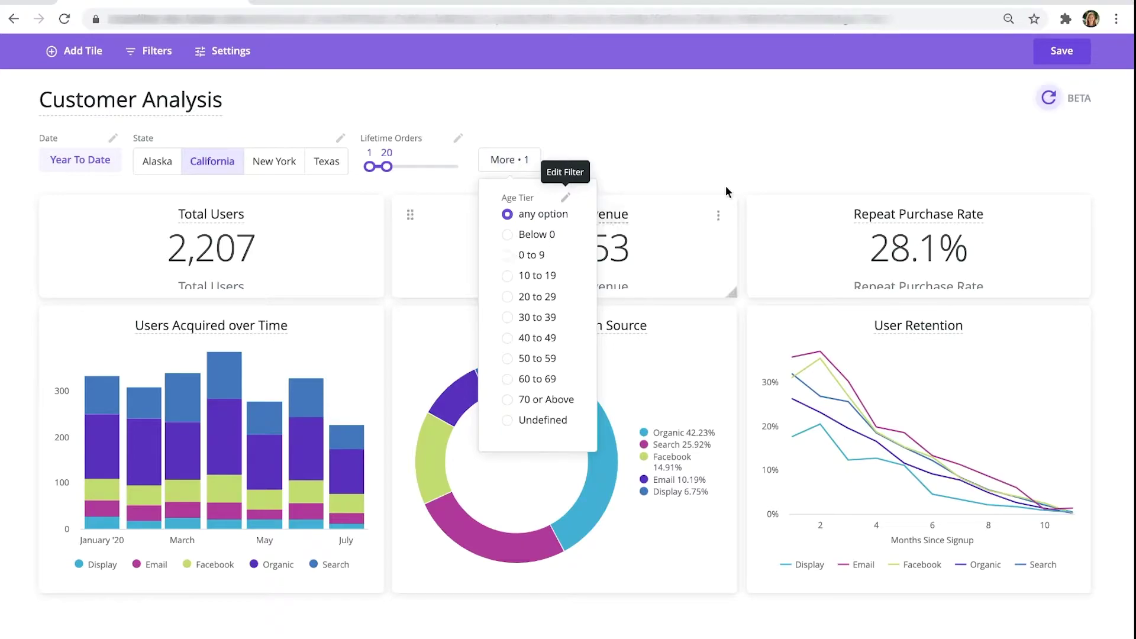
click(909, 138)
click(1048, 55)
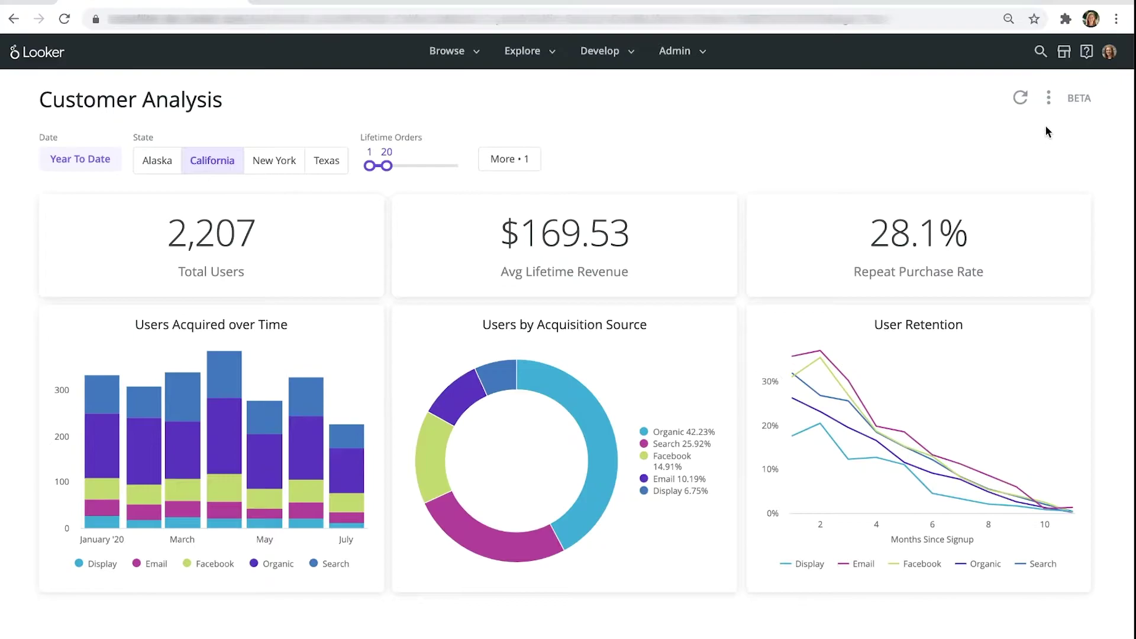
Turn on cross-filtering for the Customer Analysis dashboard and save it.
click(1047, 100)
click(977, 178)
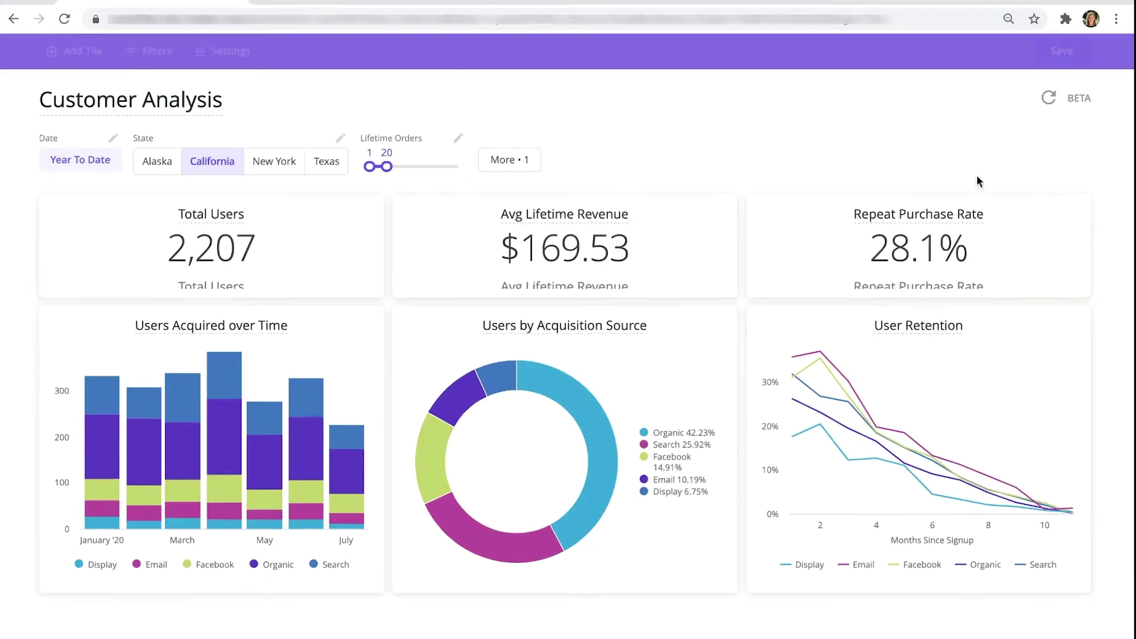
click(165, 52)
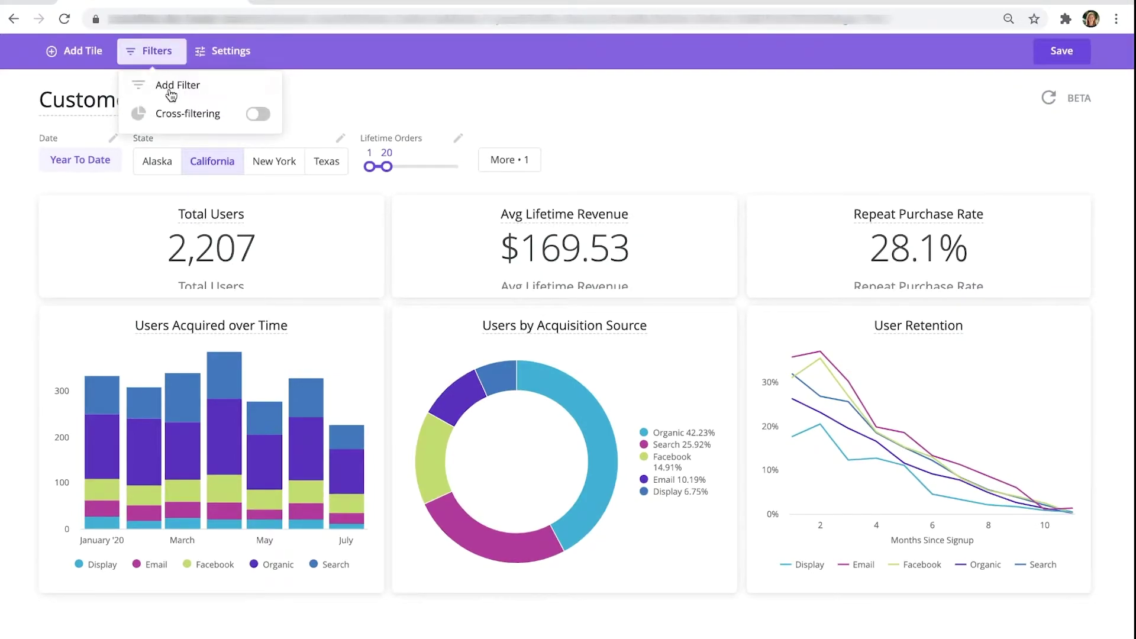
click(1061, 50)
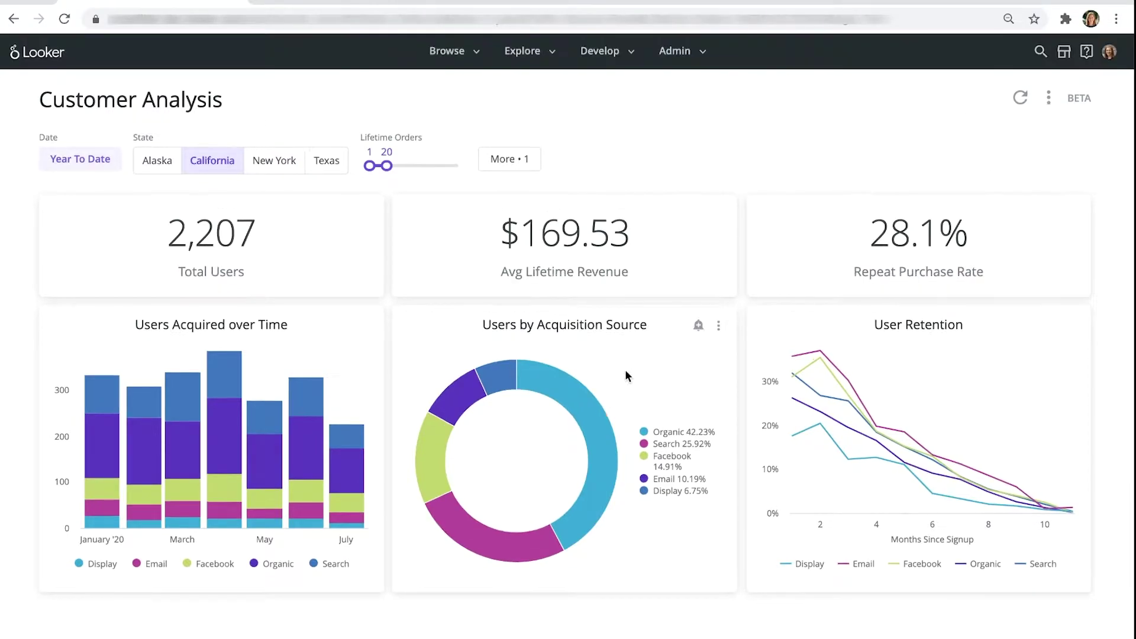
Cross-filter the dashboard by the Organic, Facebook and Email traffic sources.
click(583, 400)
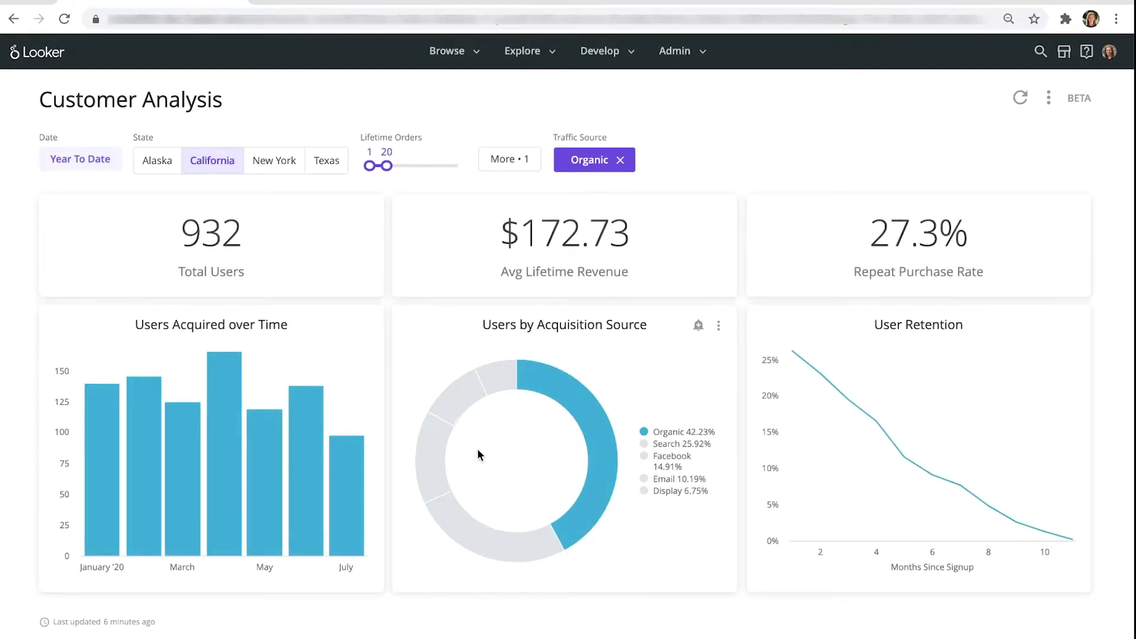
click(438, 462)
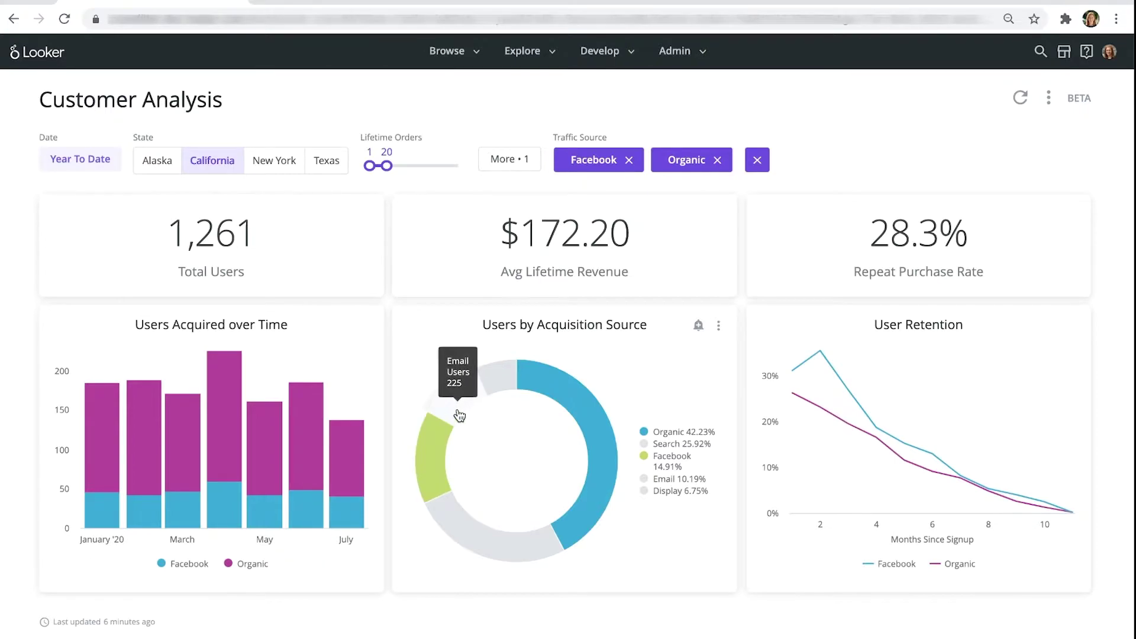
click(459, 414)
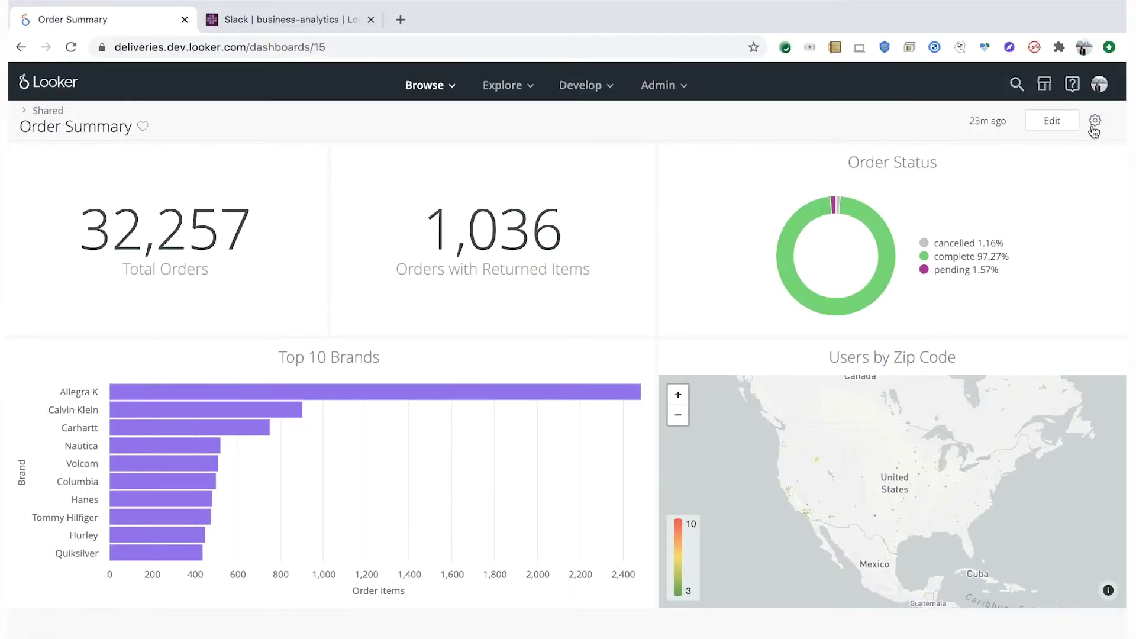
Send the Order Summary dashboard to Slack's #business-analytics with comment 'Great progress on order fulfillment'.
click(1094, 124)
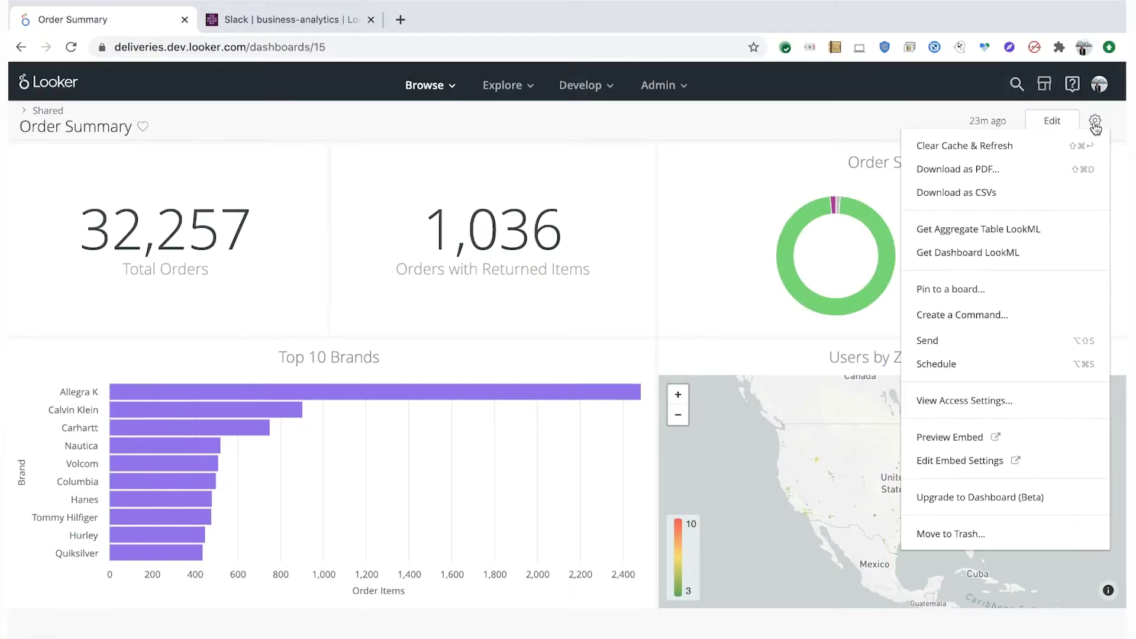
click(1051, 345)
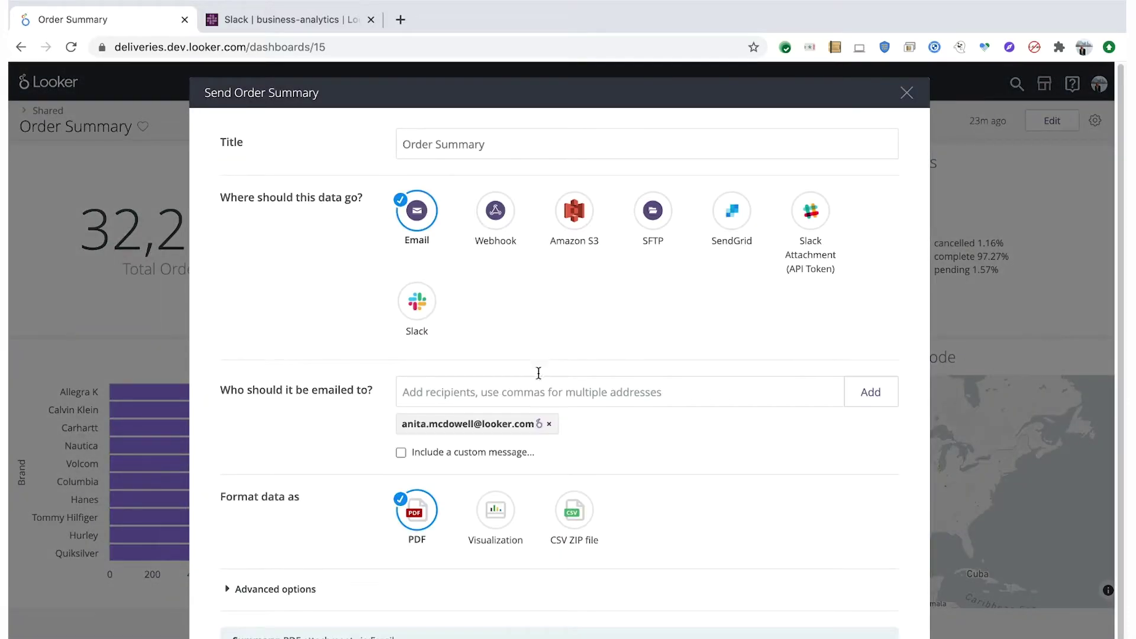
click(408, 320)
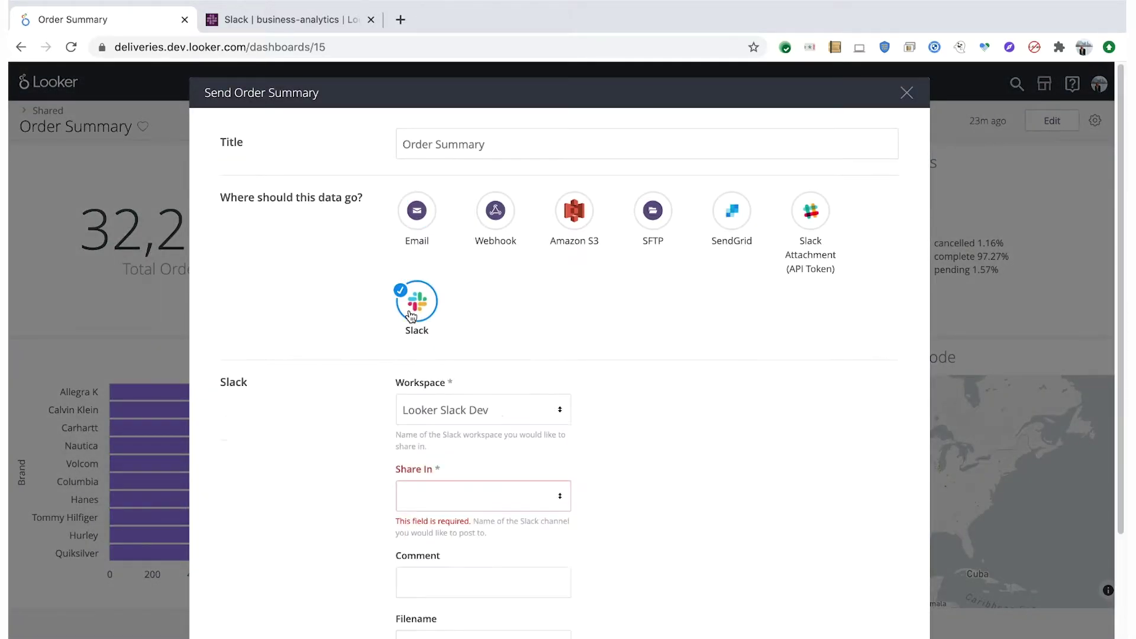
scroll(643, 361, down, 3)
click(468, 313)
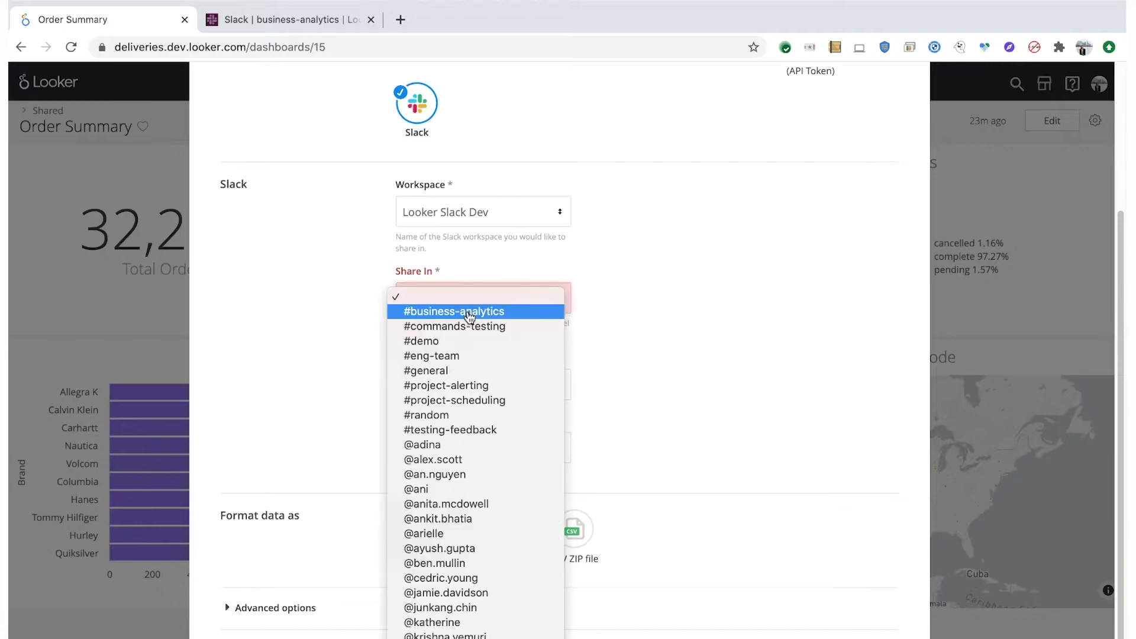
click(470, 315)
click(458, 385)
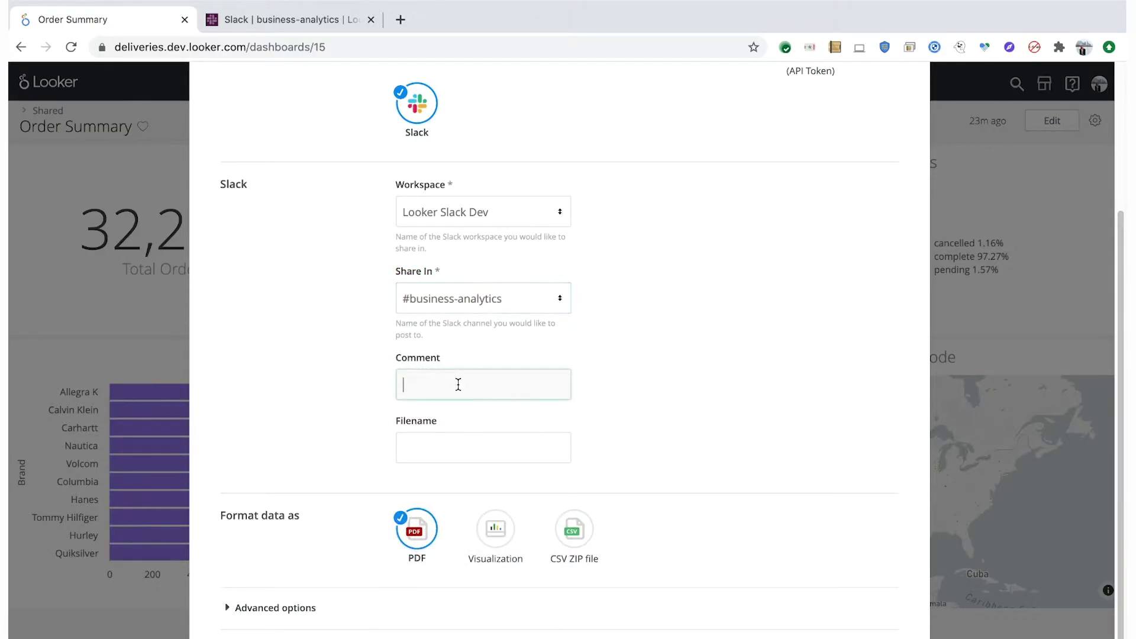
text(Great progress on order)
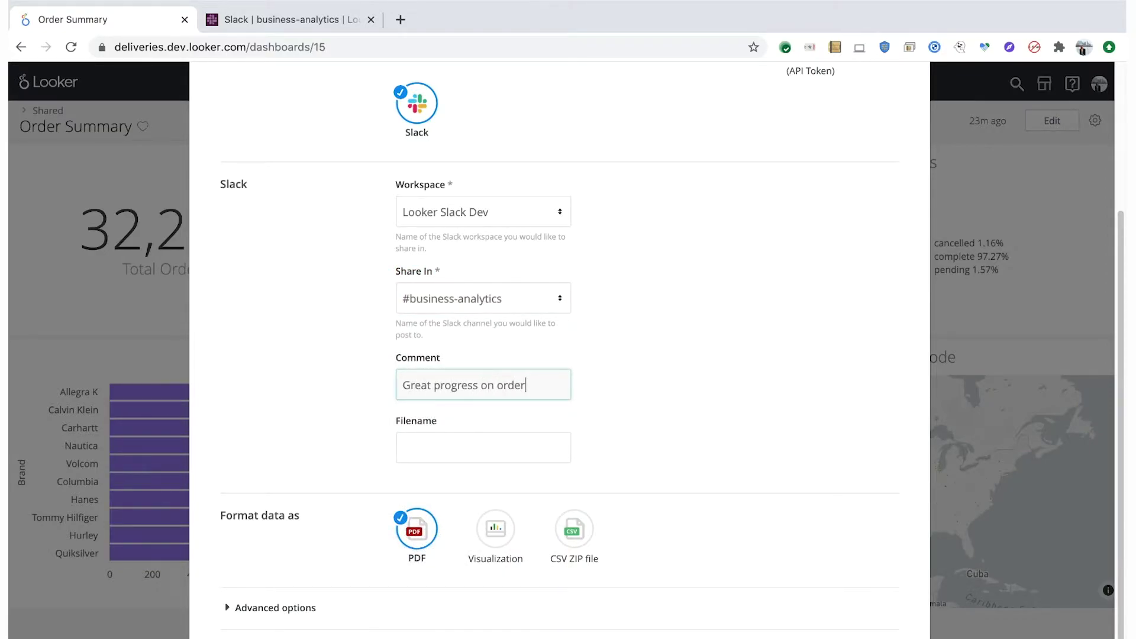
text( fulfillment!)
click(681, 446)
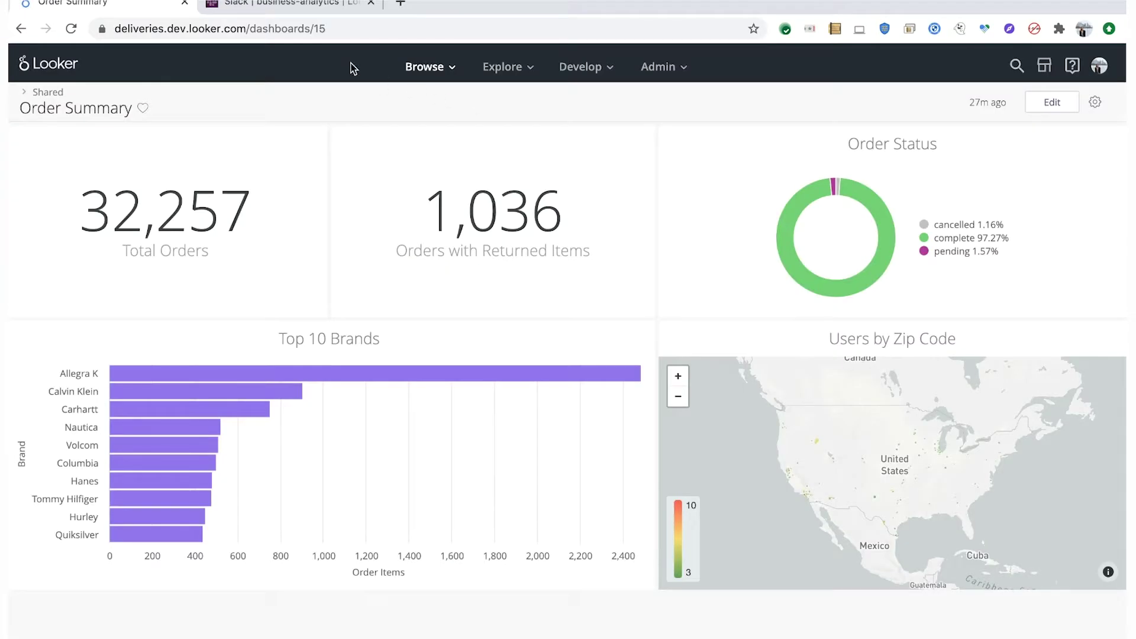
Post the Order Summary dashboard URL as a message in Slack's business-analytics channel.
click(294, 26)
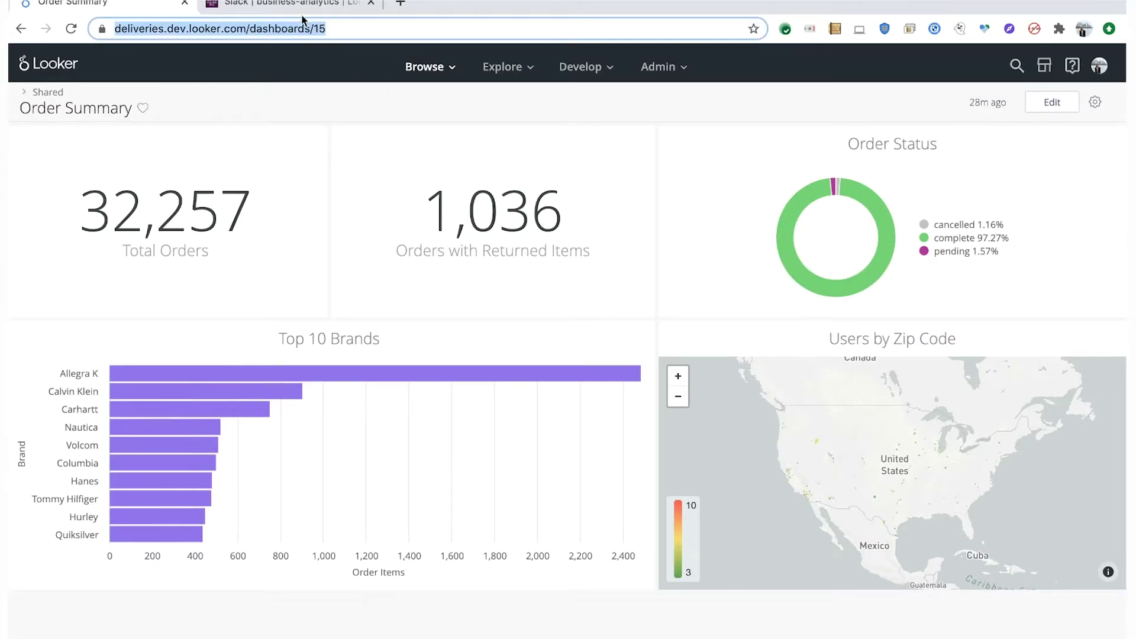
click(292, 3)
click(398, 615)
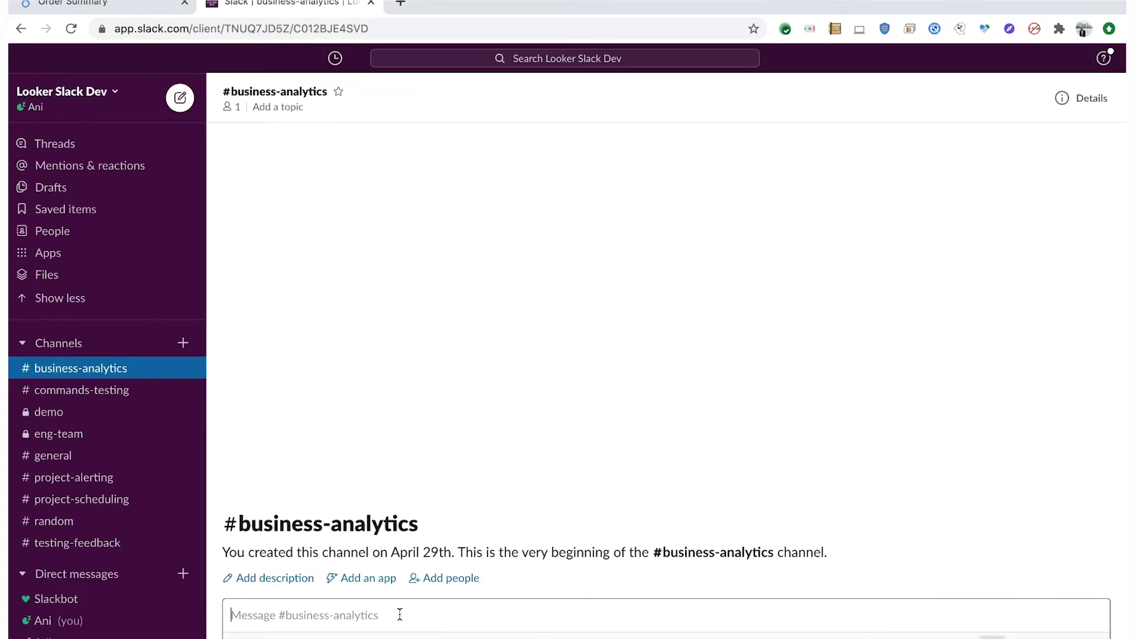
text(https://deliveries.dev.looker.com/dashboards/15)
key(Return)
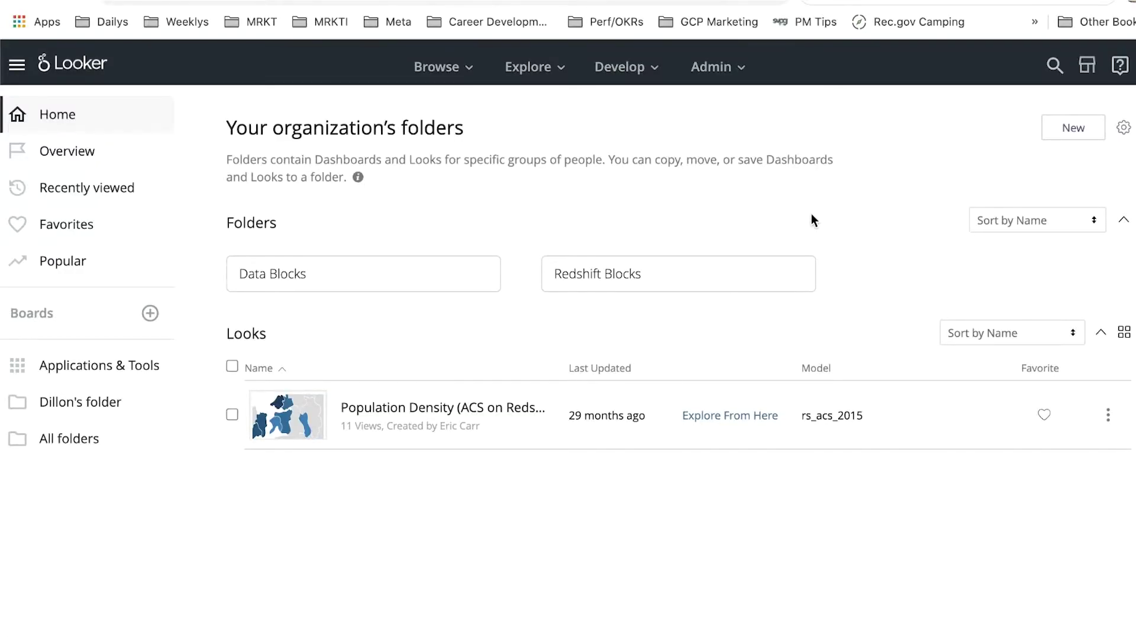
Open the Marketplace's Install via Git URL form from the Manage page.
click(1087, 66)
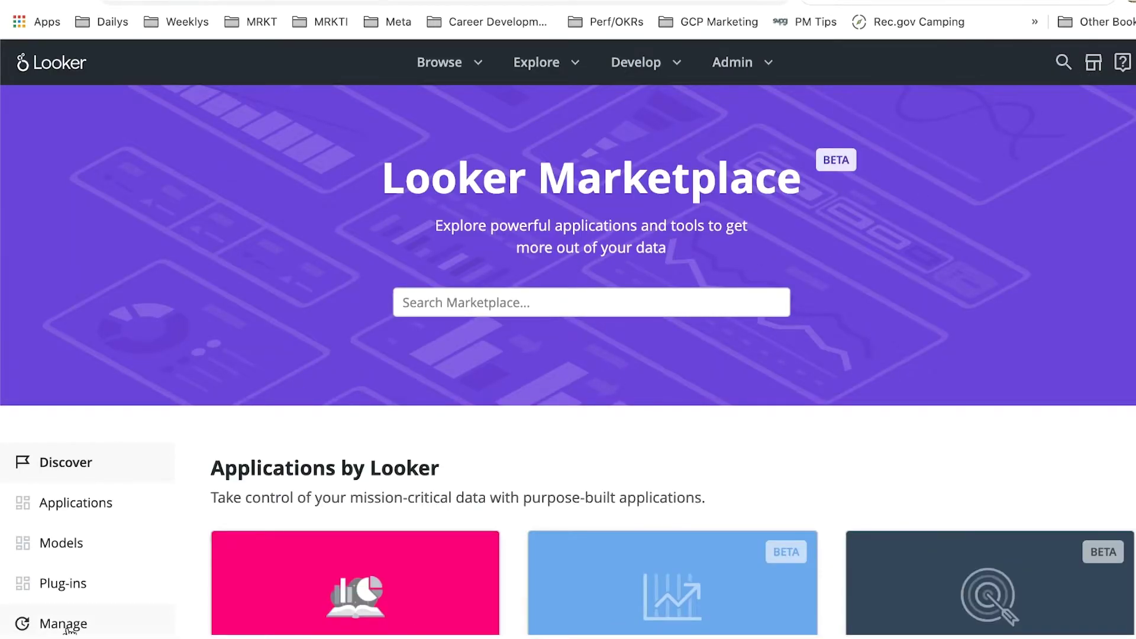
click(64, 625)
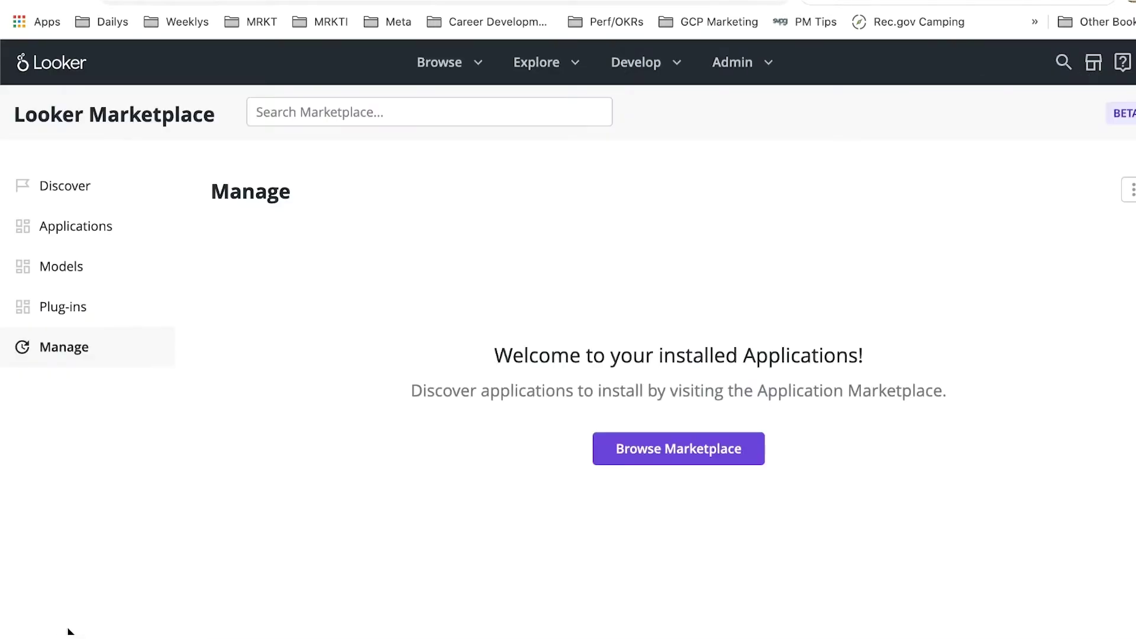
click(1130, 192)
click(1094, 228)
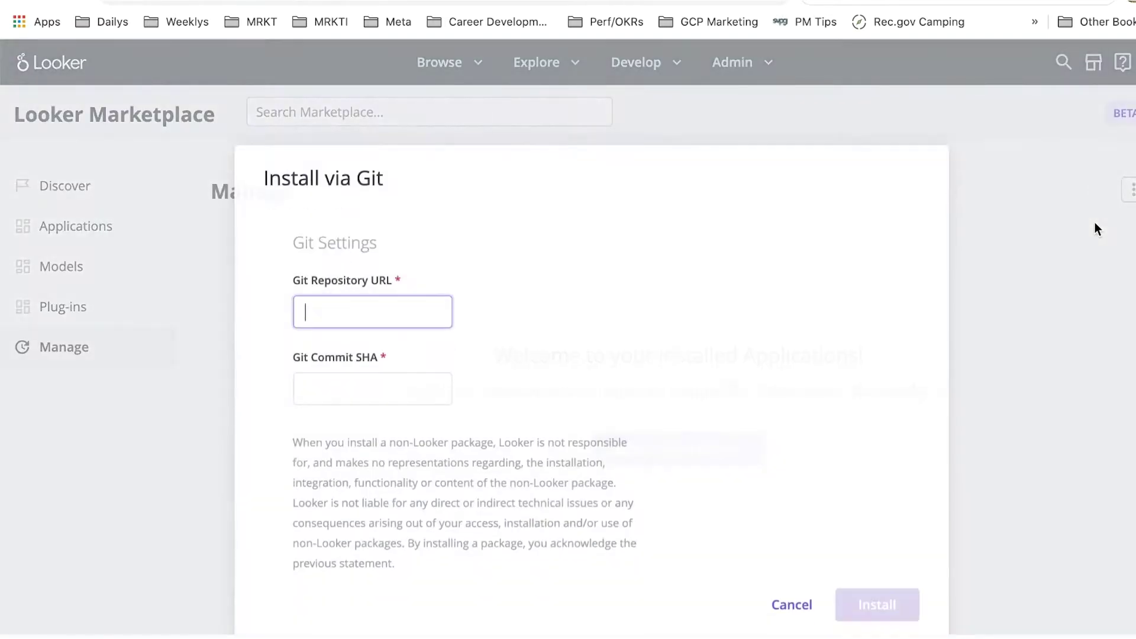
Copy the app-data-dictionary repository's clone URL and open its commit history.
key(ctrl+Tab)
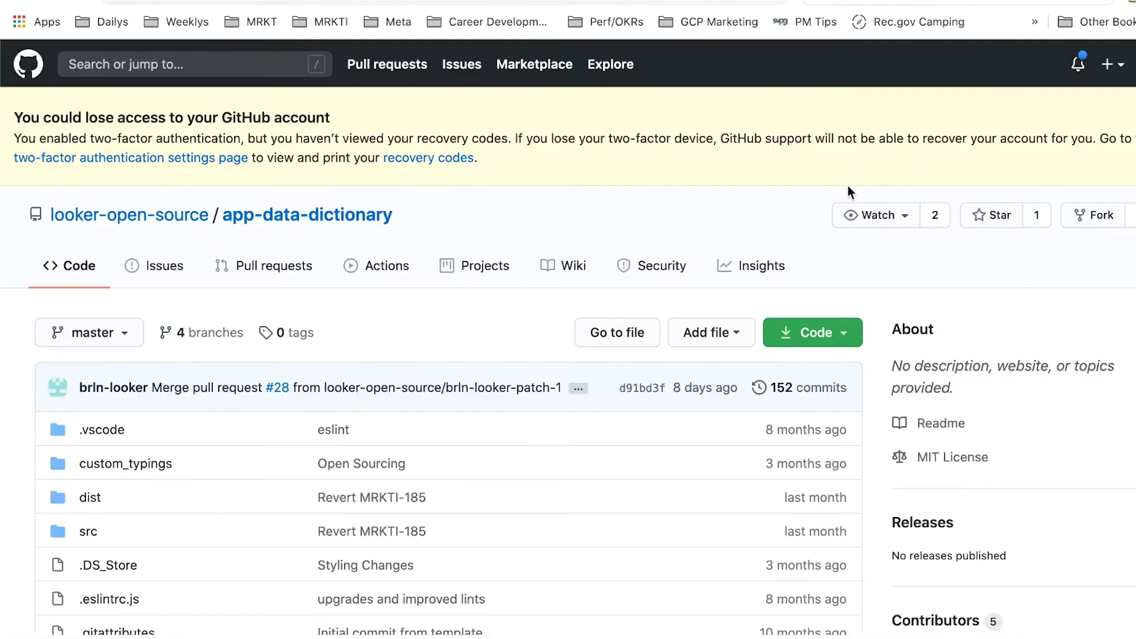
click(822, 332)
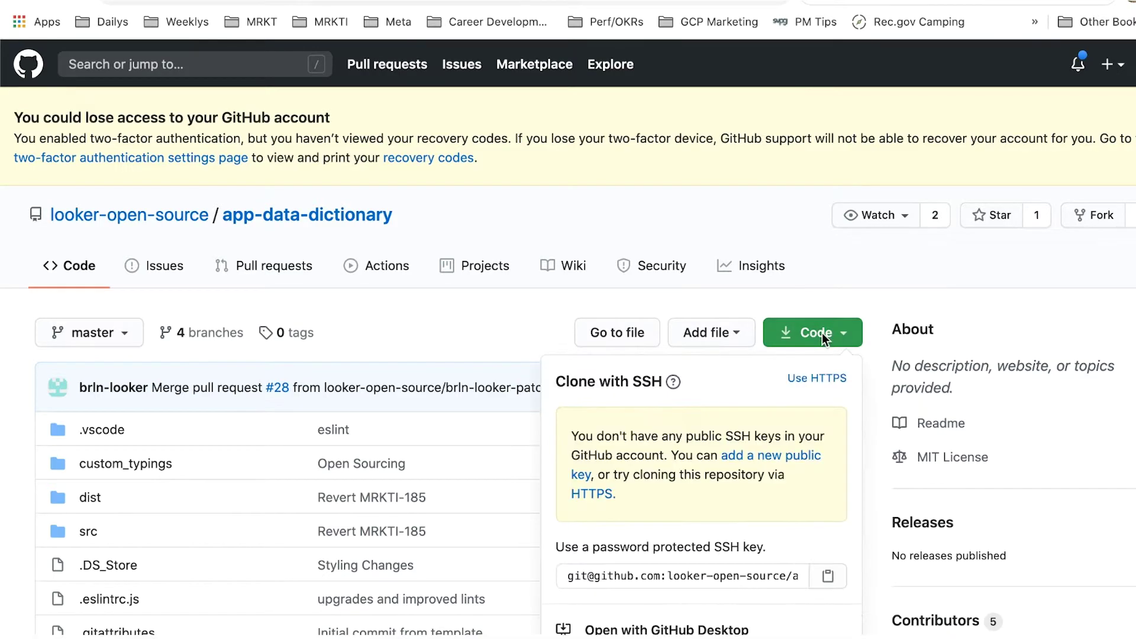
click(827, 576)
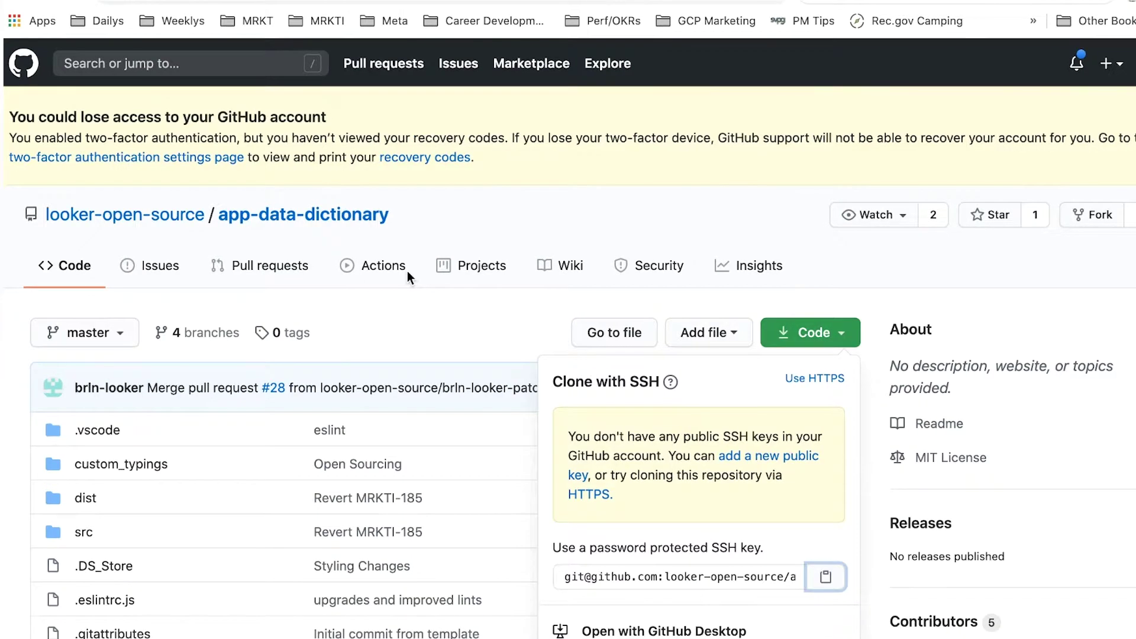
click(434, 302)
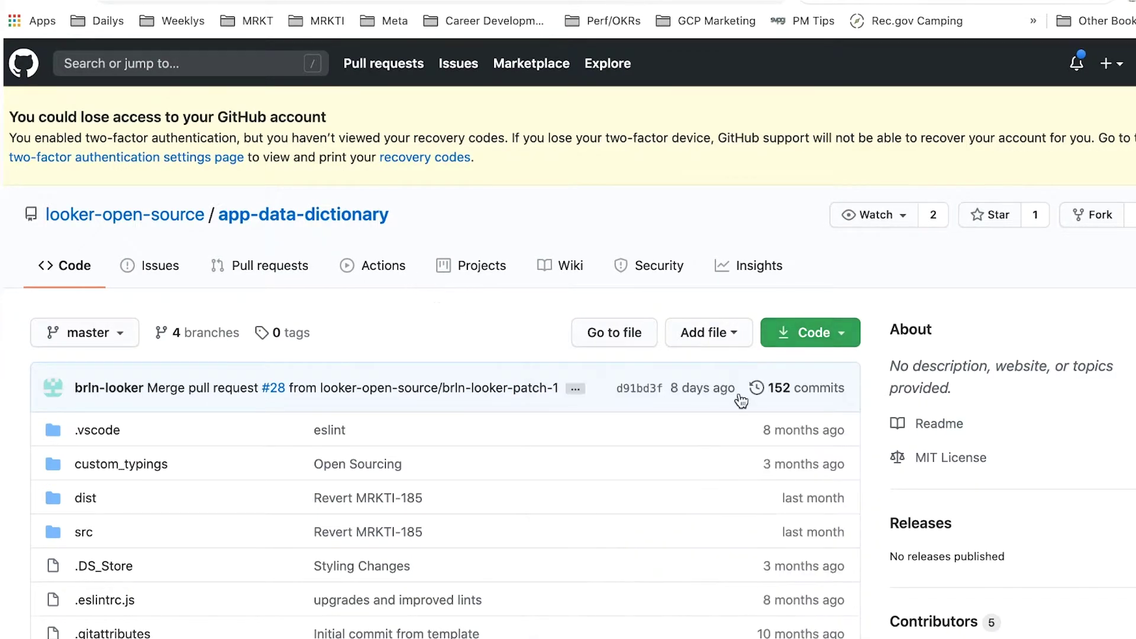
click(800, 388)
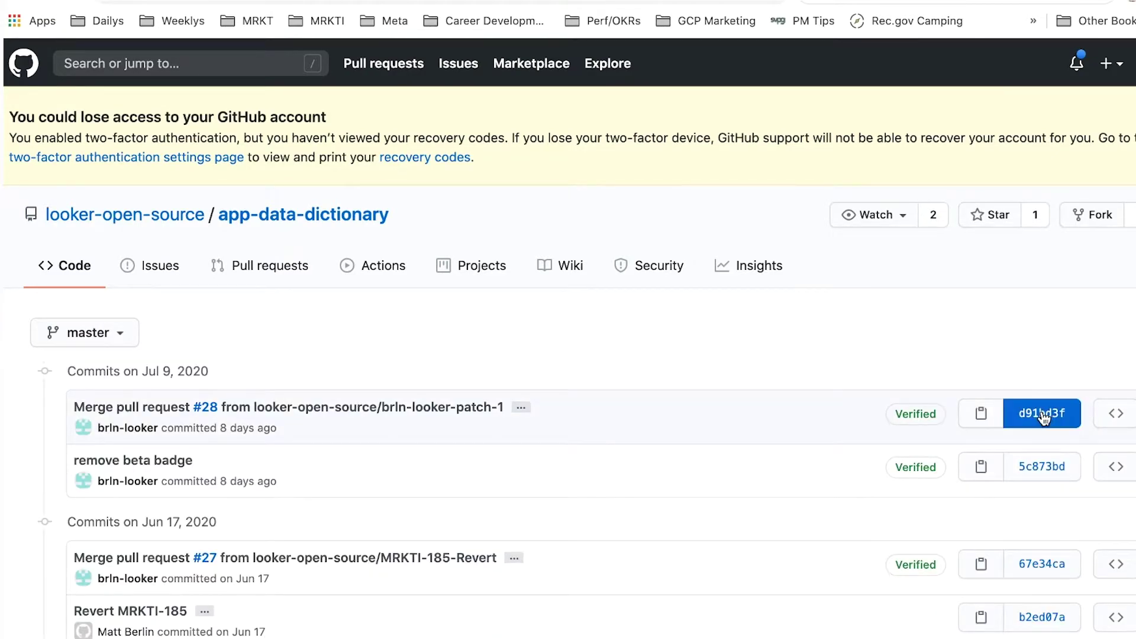
Install the extension from Git at SHA d91bd3f, accepting permissions and using the demonew events connection.
click(980, 412)
key(ctrl+Tab)
click(375, 355)
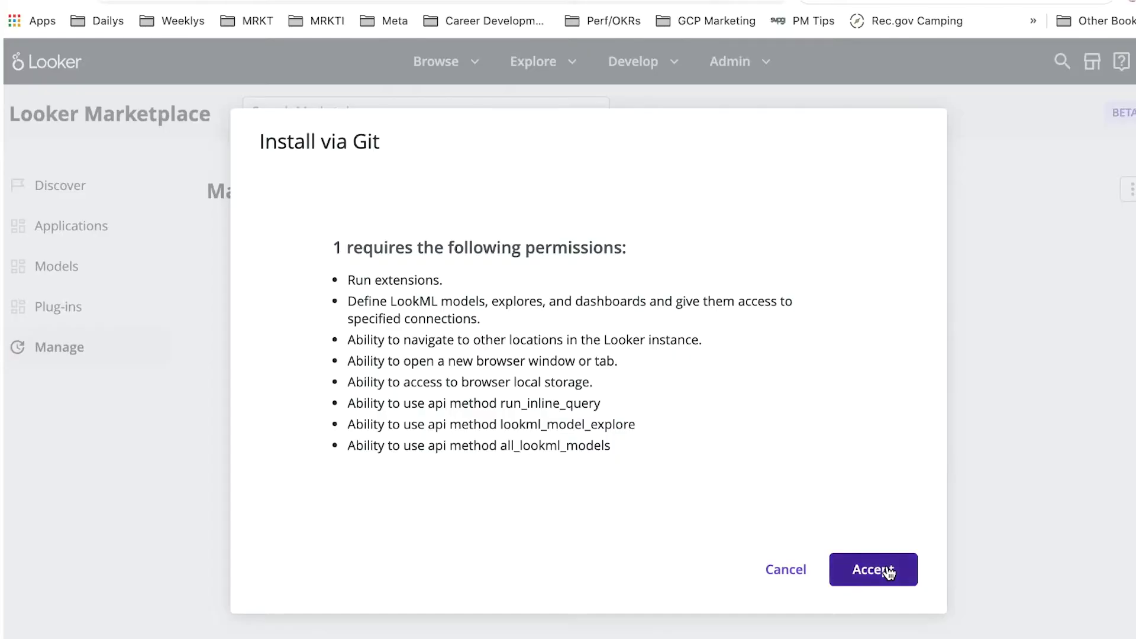
click(886, 568)
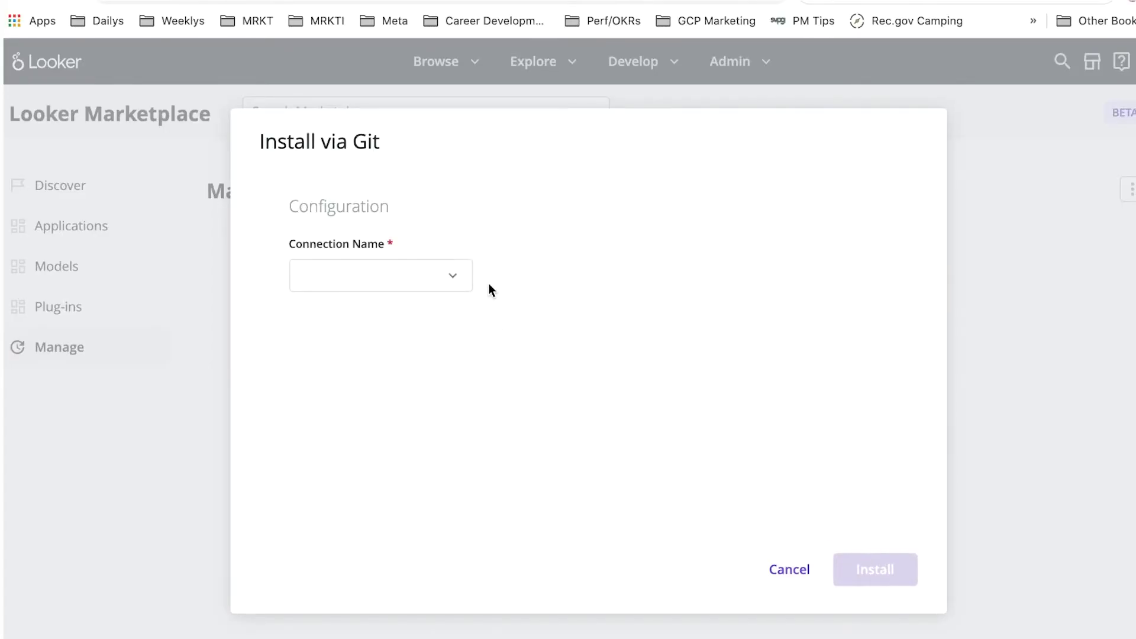
click(461, 275)
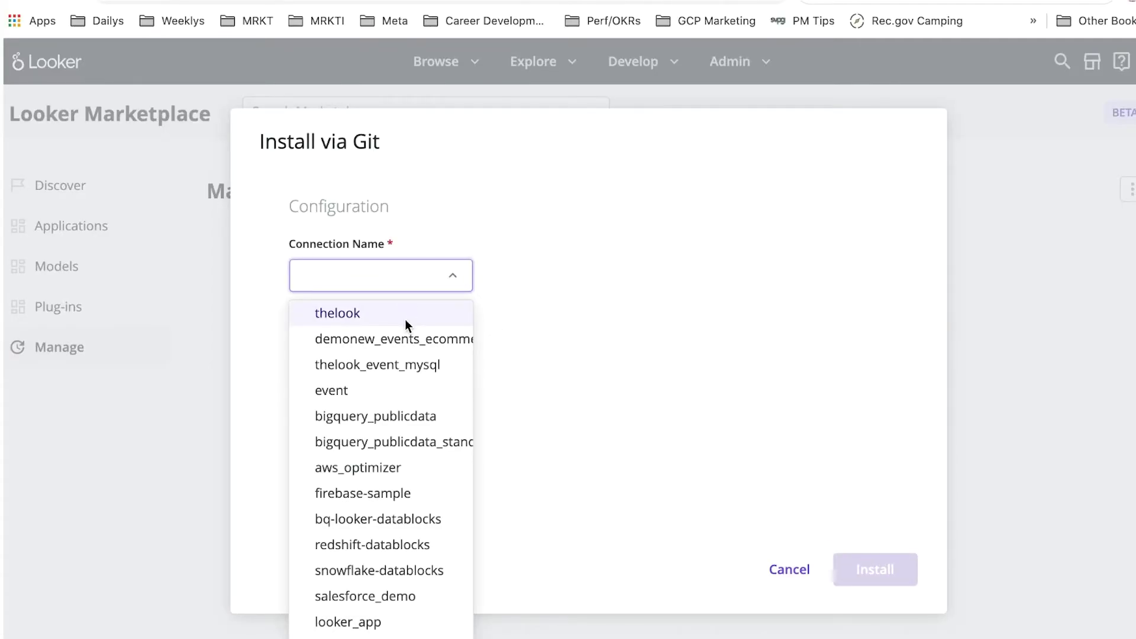
click(403, 345)
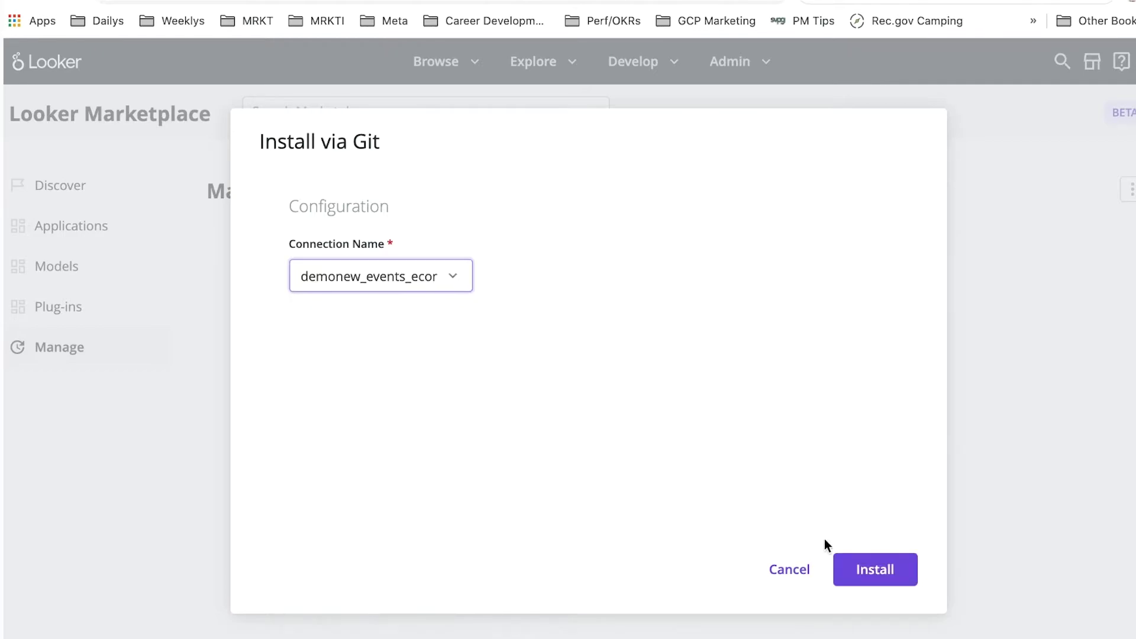
click(880, 566)
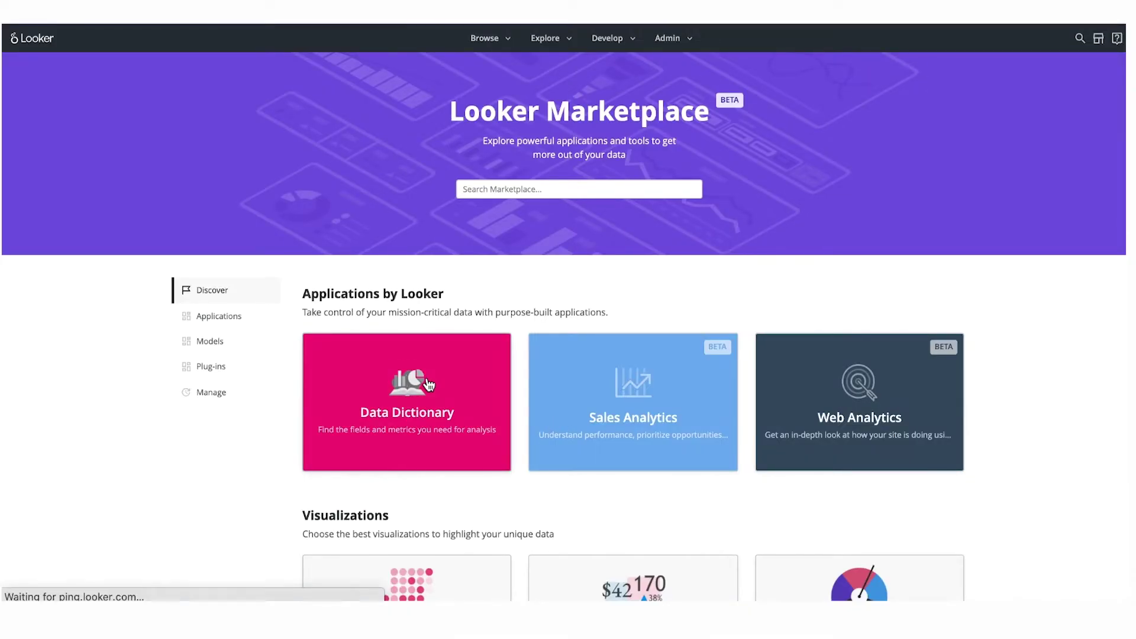
Install Data Dictionary from the Marketplace, accepting the MIT license and permissions, on looker_app.
click(245, 237)
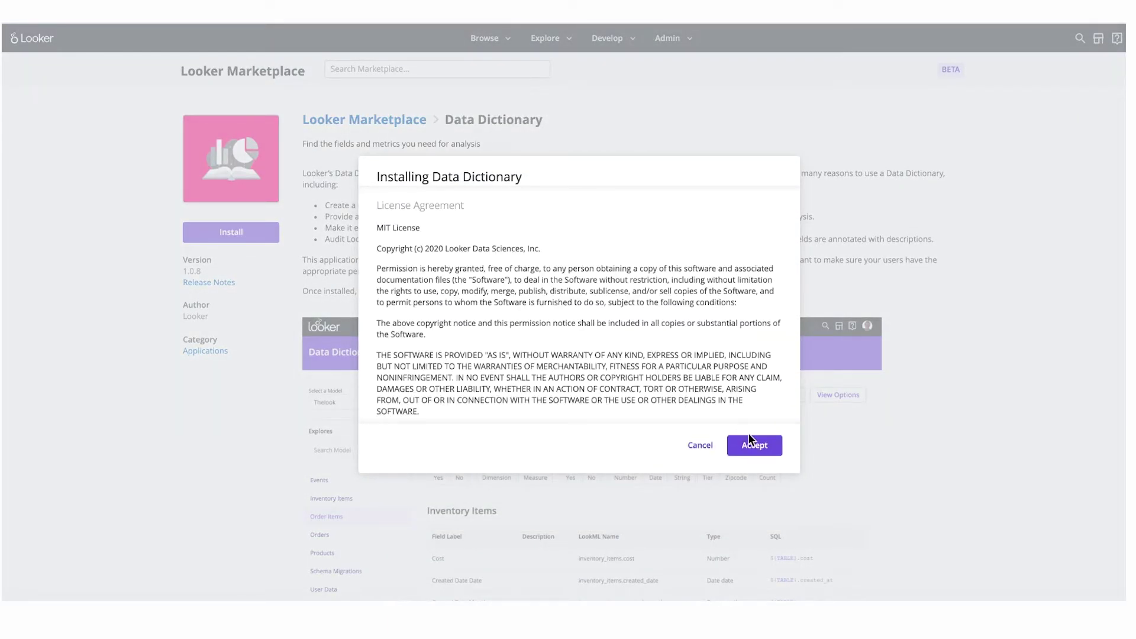
click(755, 445)
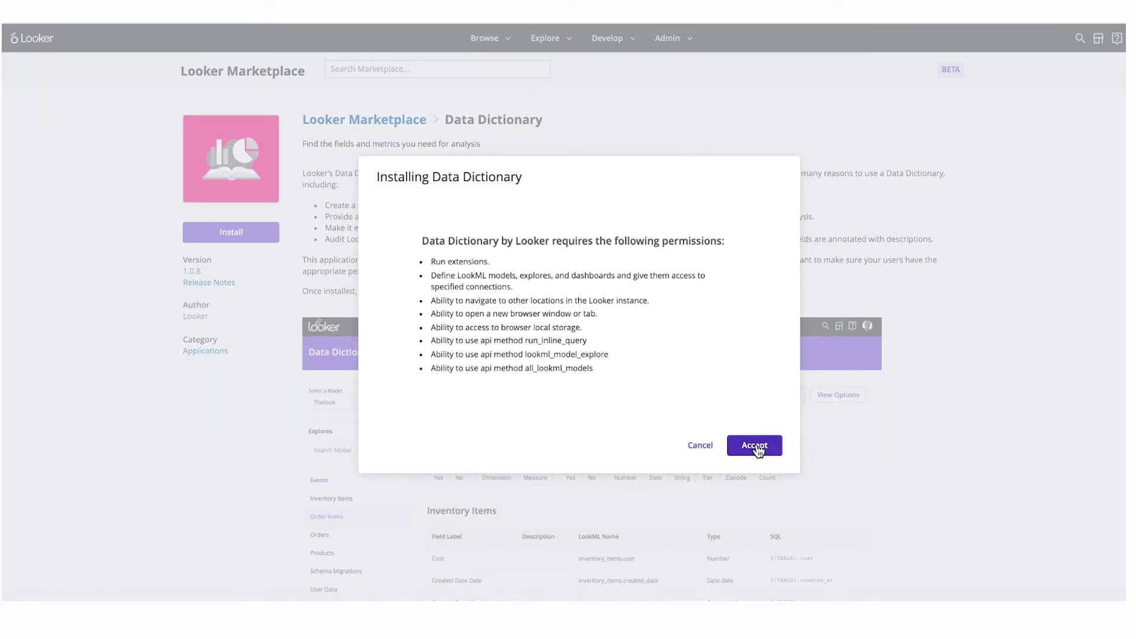
click(756, 446)
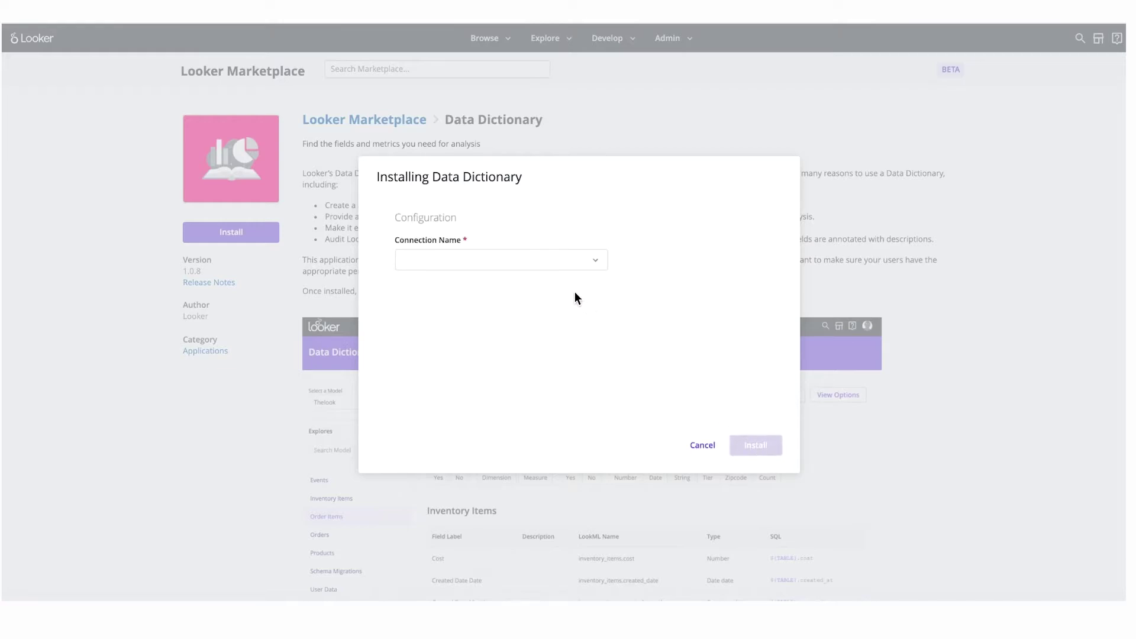
click(555, 258)
click(553, 283)
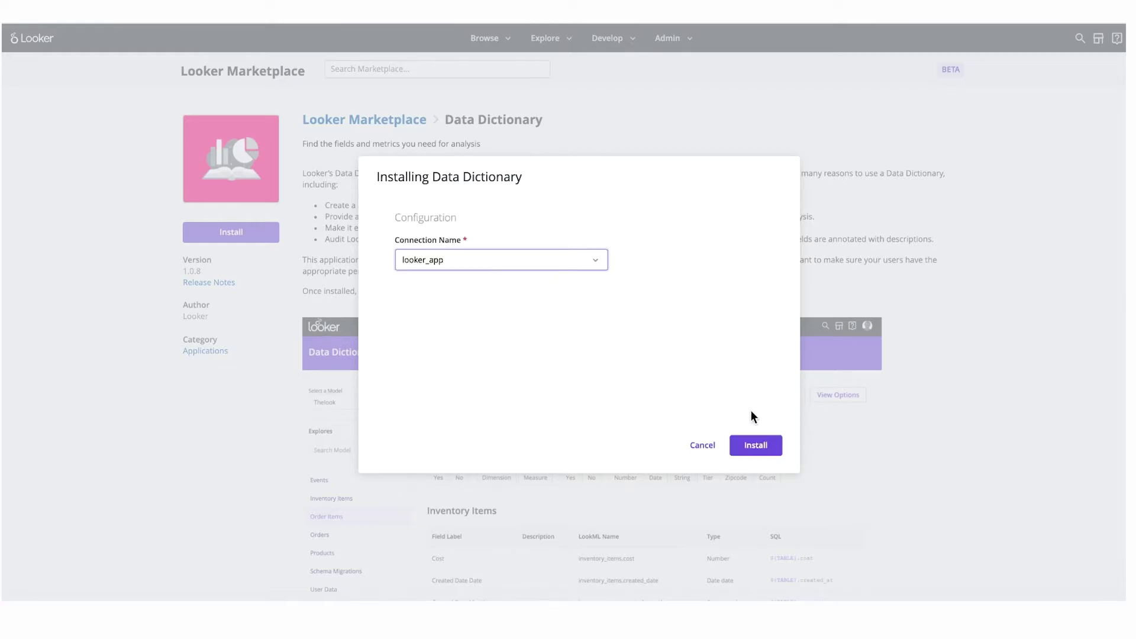
click(765, 447)
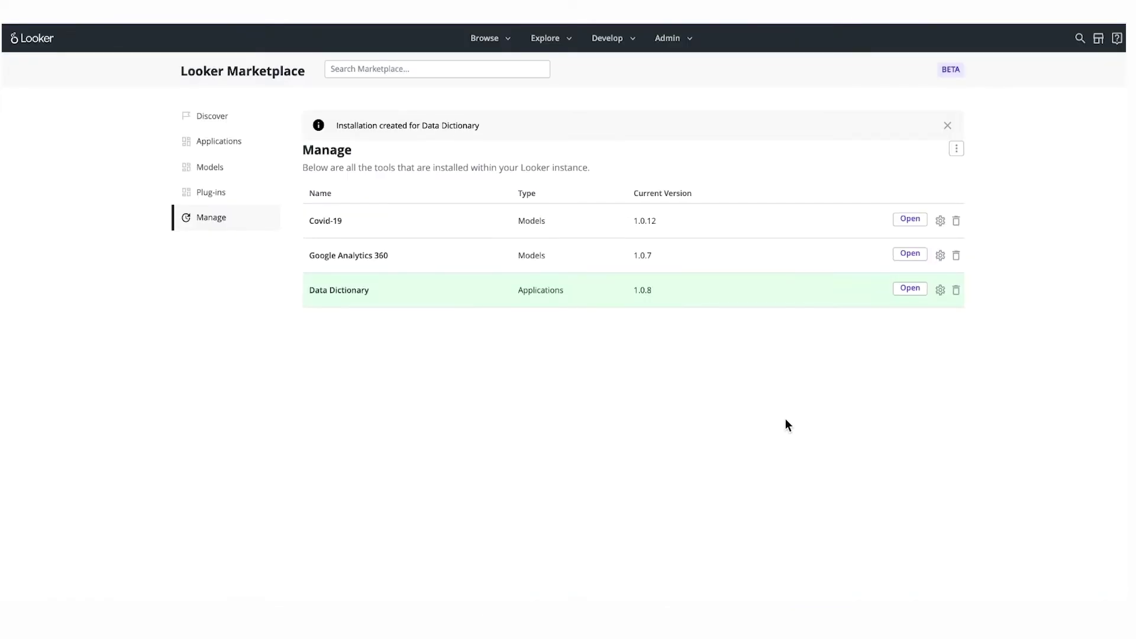
In Data Dictionary, filter the Sales Analytics model to 'customer' and view Customer Lifetime Value.
click(909, 289)
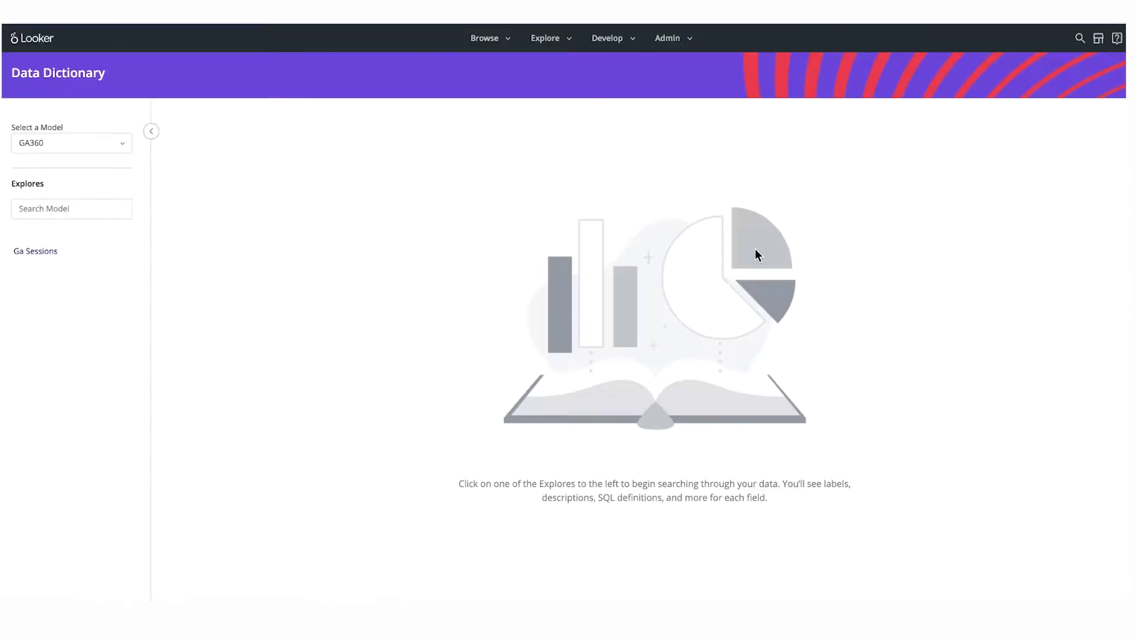
click(93, 145)
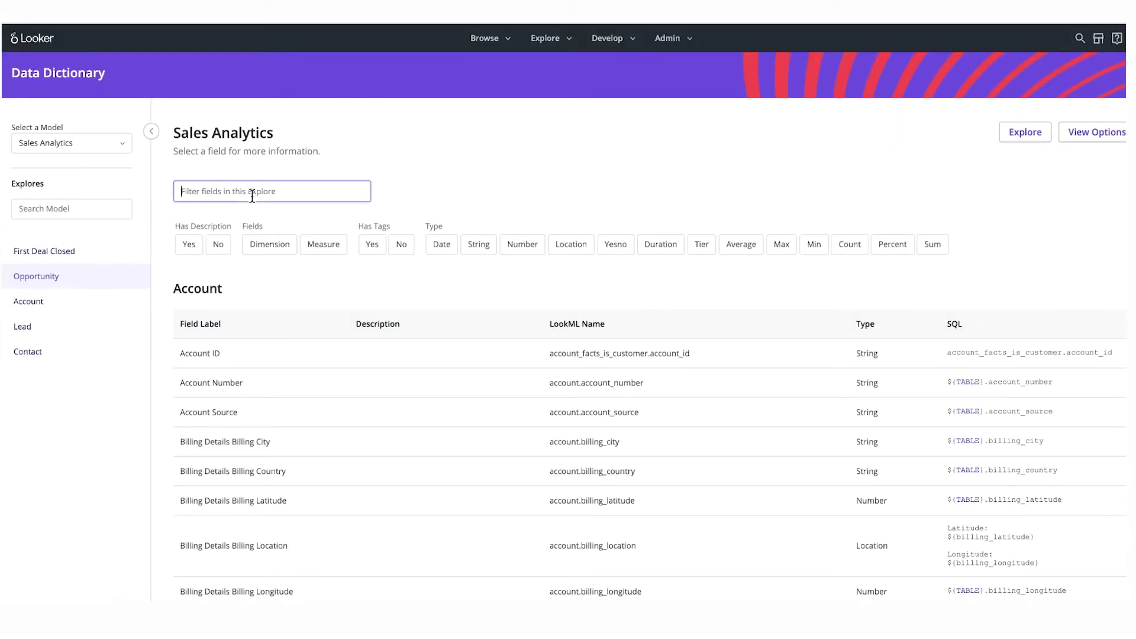
text(customer)
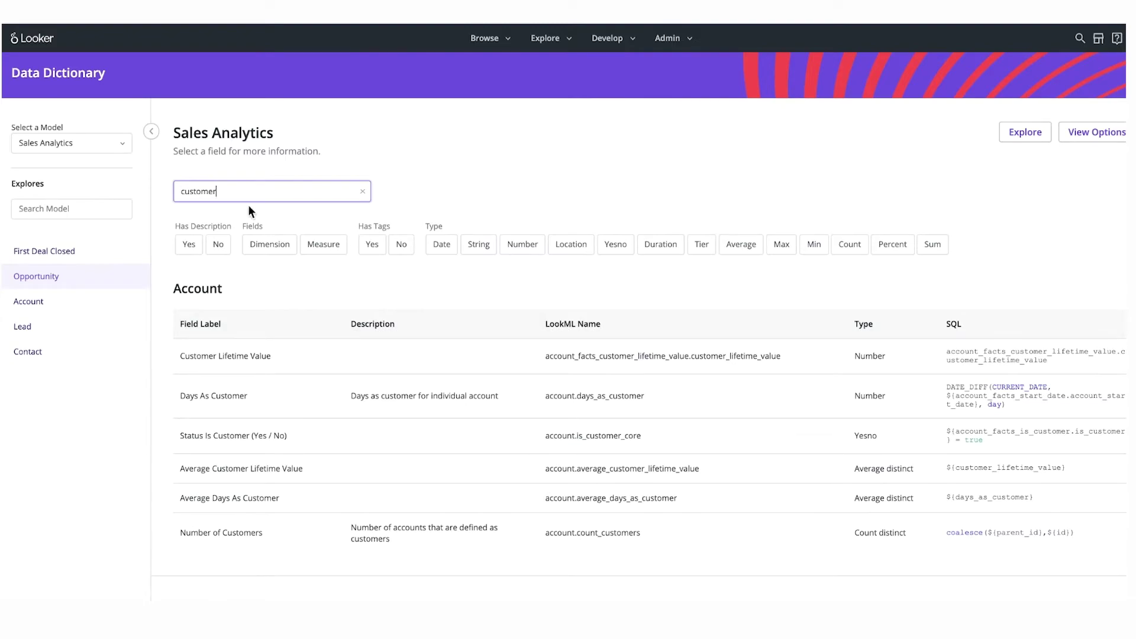
click(391, 350)
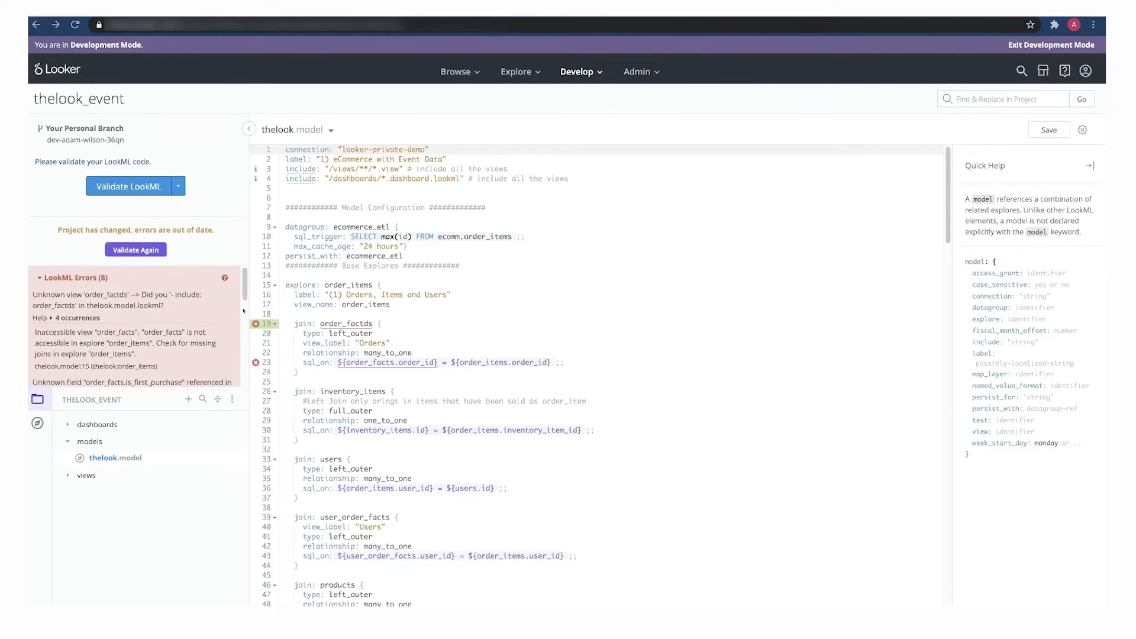
Review thelook.model in the legacy IDE, checking version-control options and the persist_with help.
drag(245, 291, 244, 338)
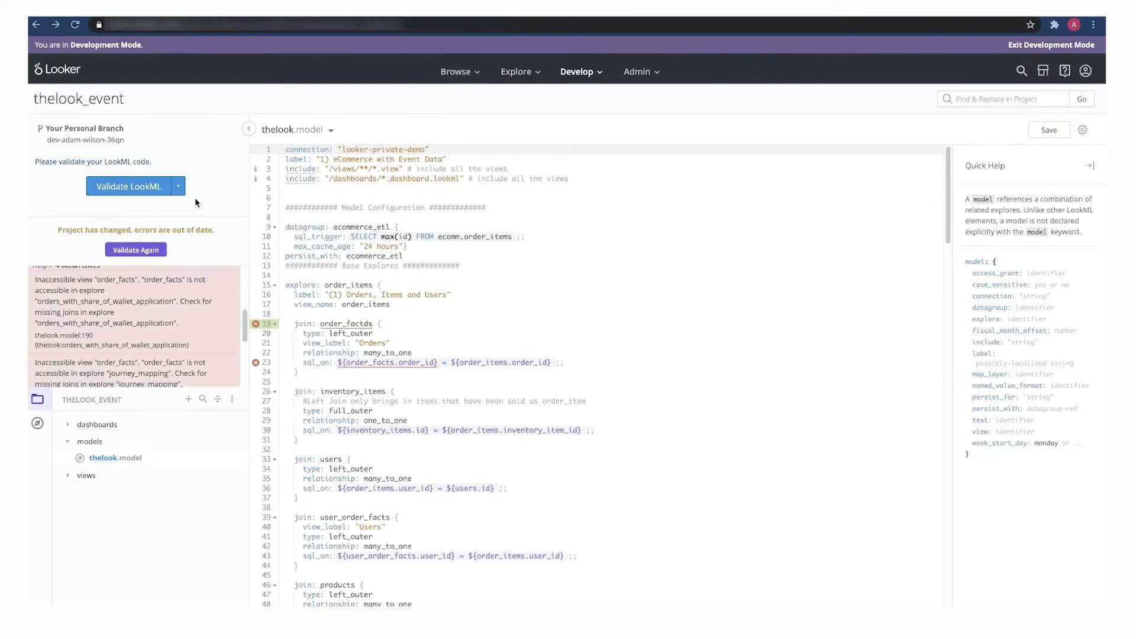
click(178, 186)
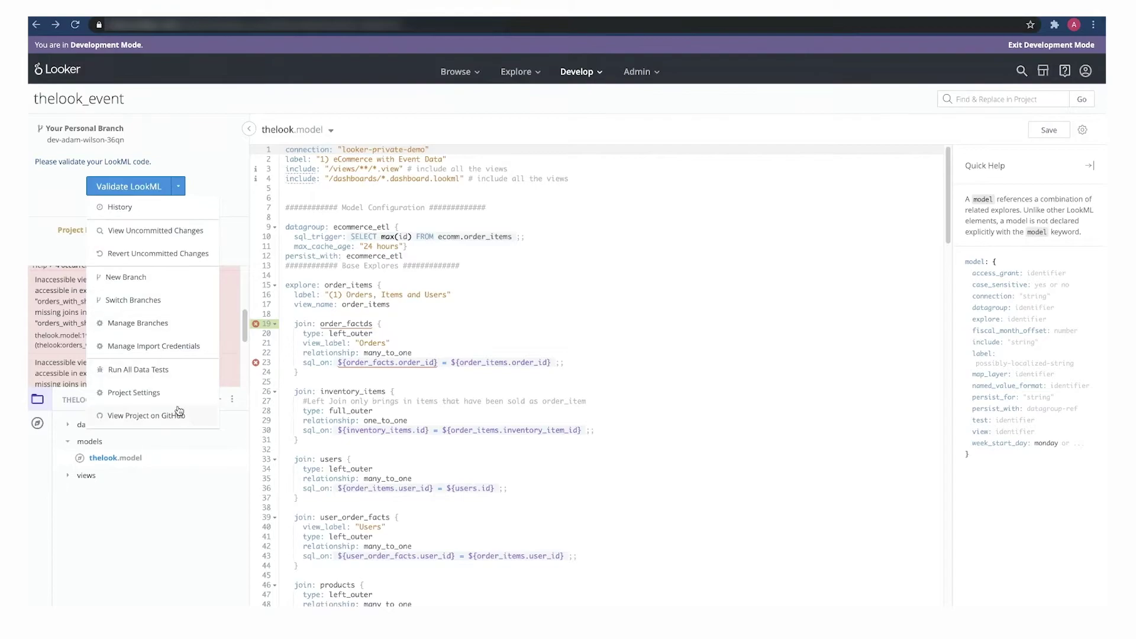
click(220, 213)
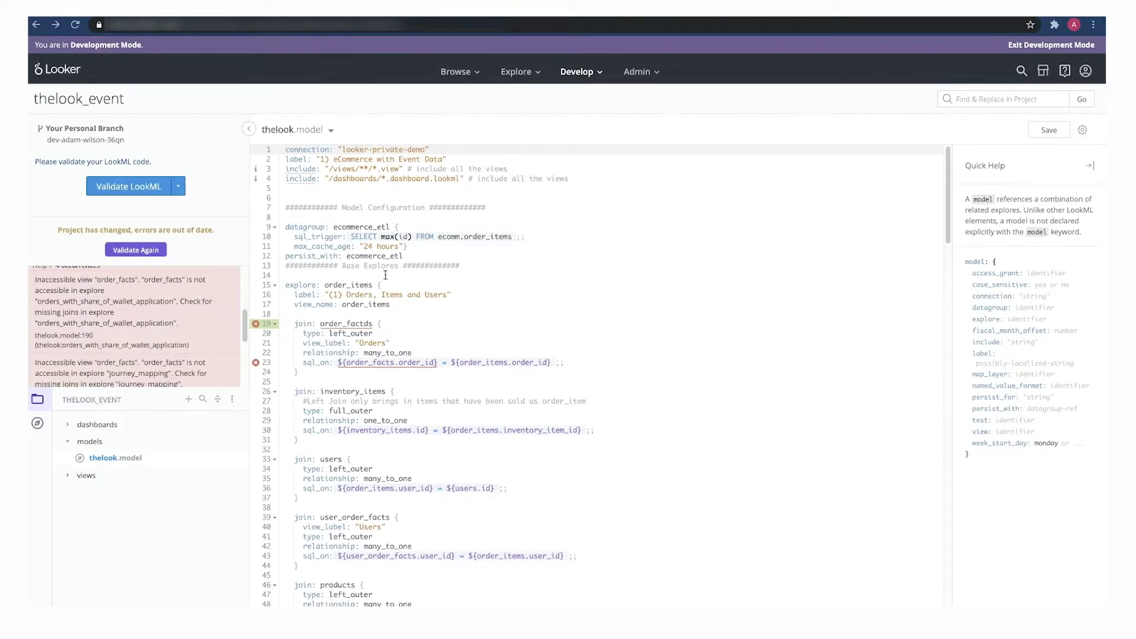
click(385, 276)
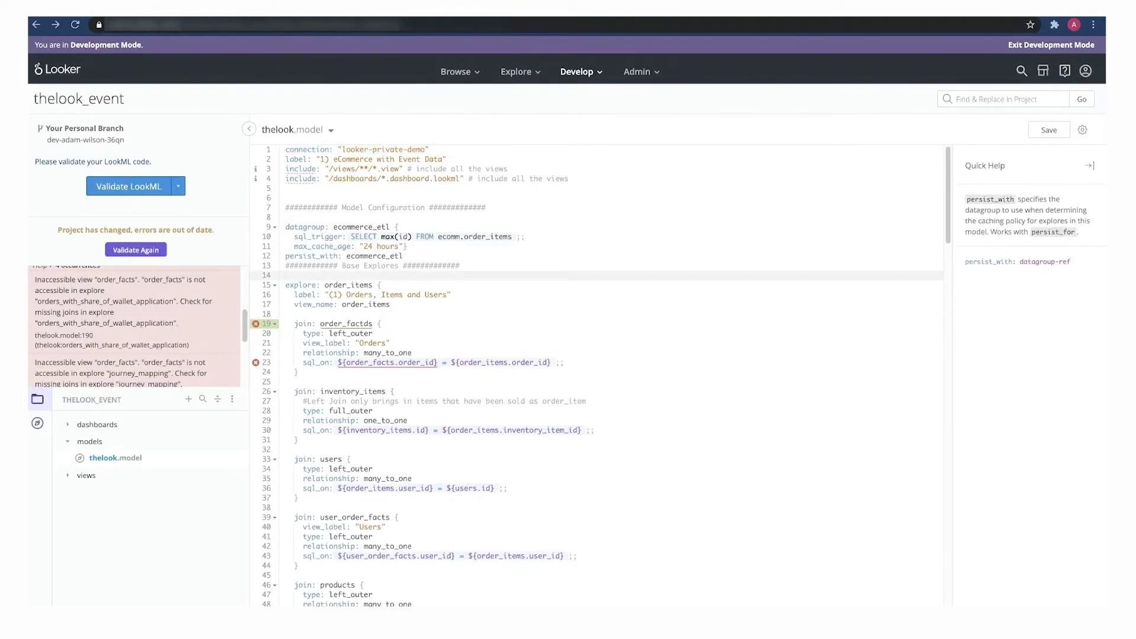
click(349, 3)
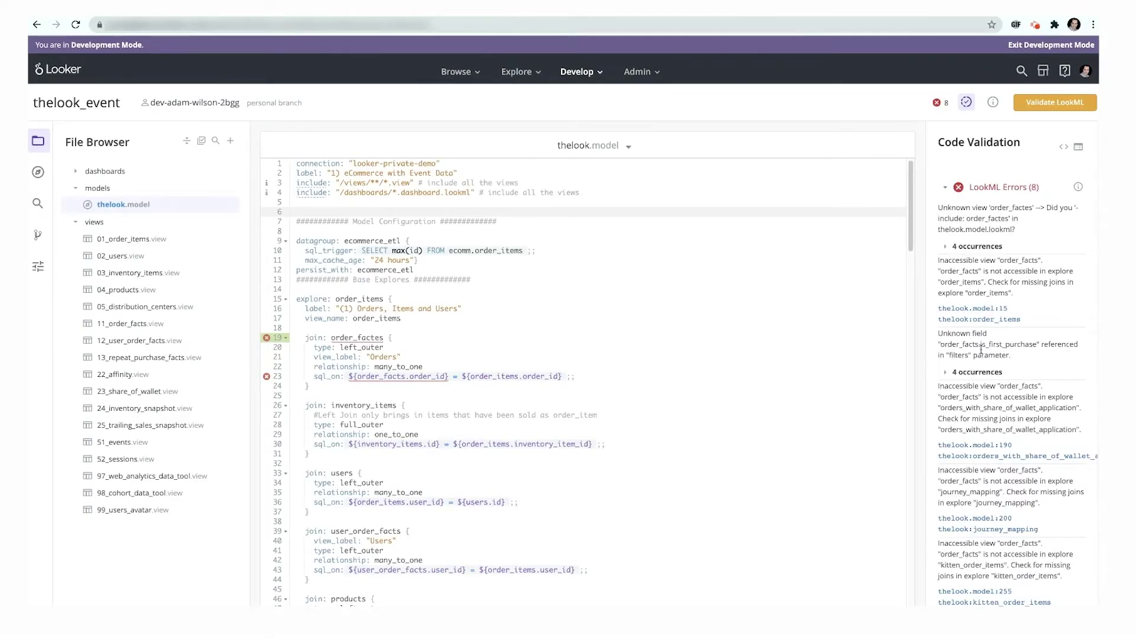
Jump to the LookML errors at thelook.model line 190 and in the kitten_order_items explore.
click(986, 447)
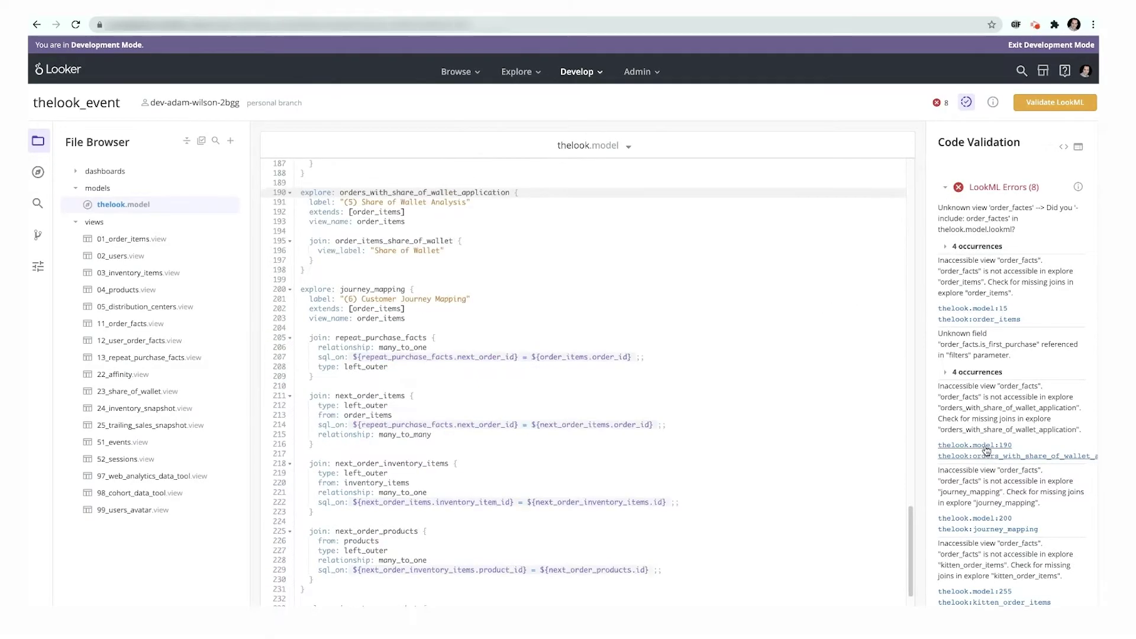
scroll(986, 450, down, 2)
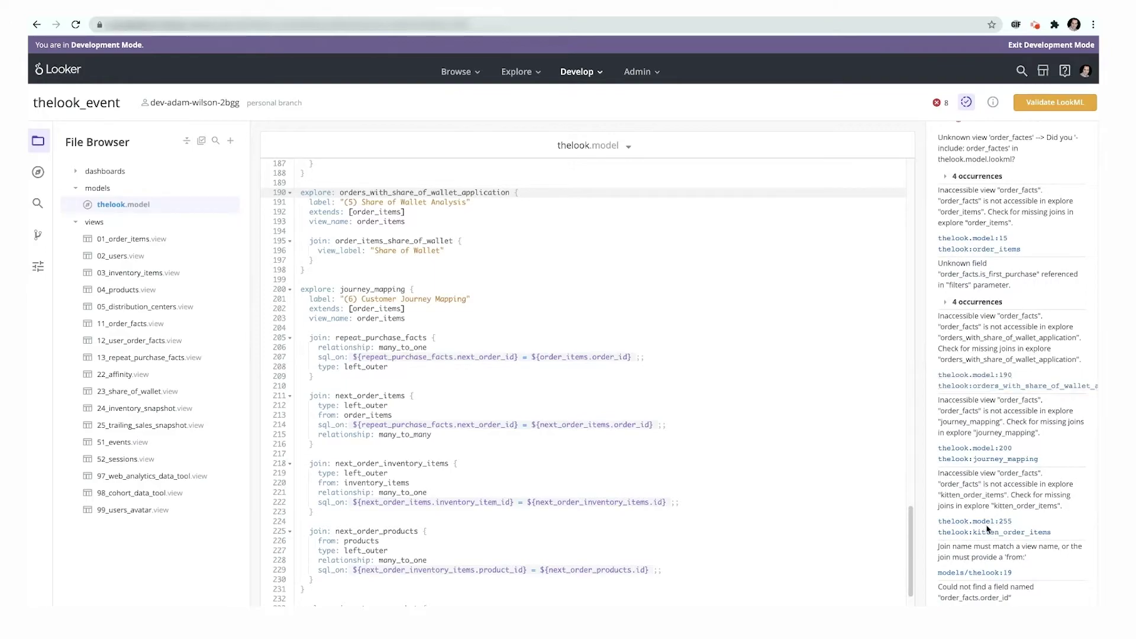
click(986, 524)
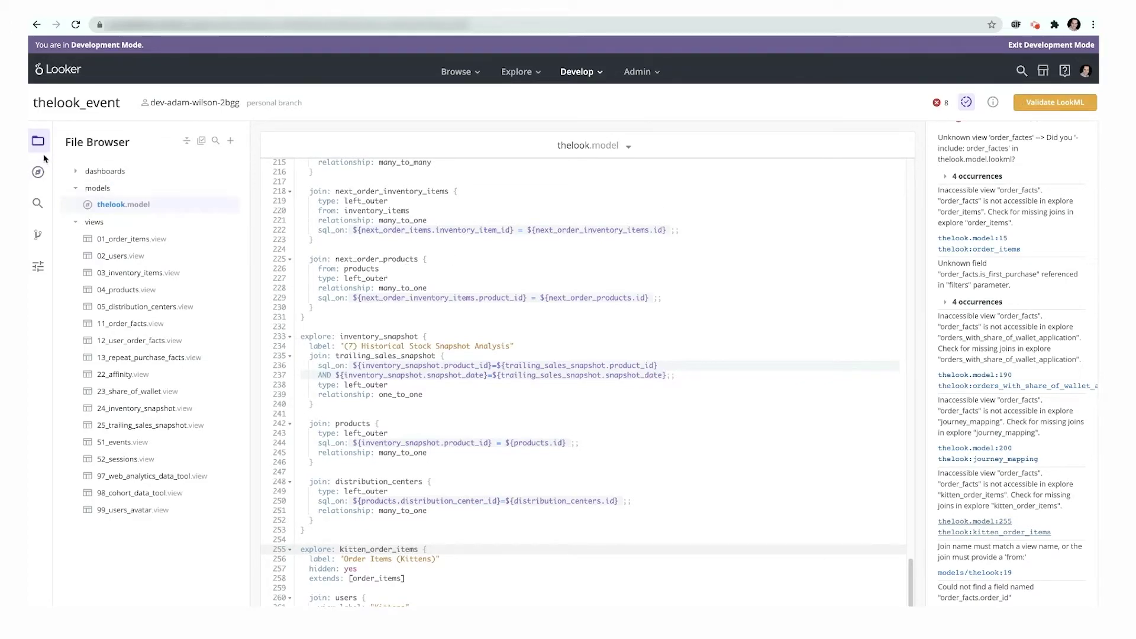
Look at the project's Git Actions and Project Settings, then return to the File Browser.
click(39, 238)
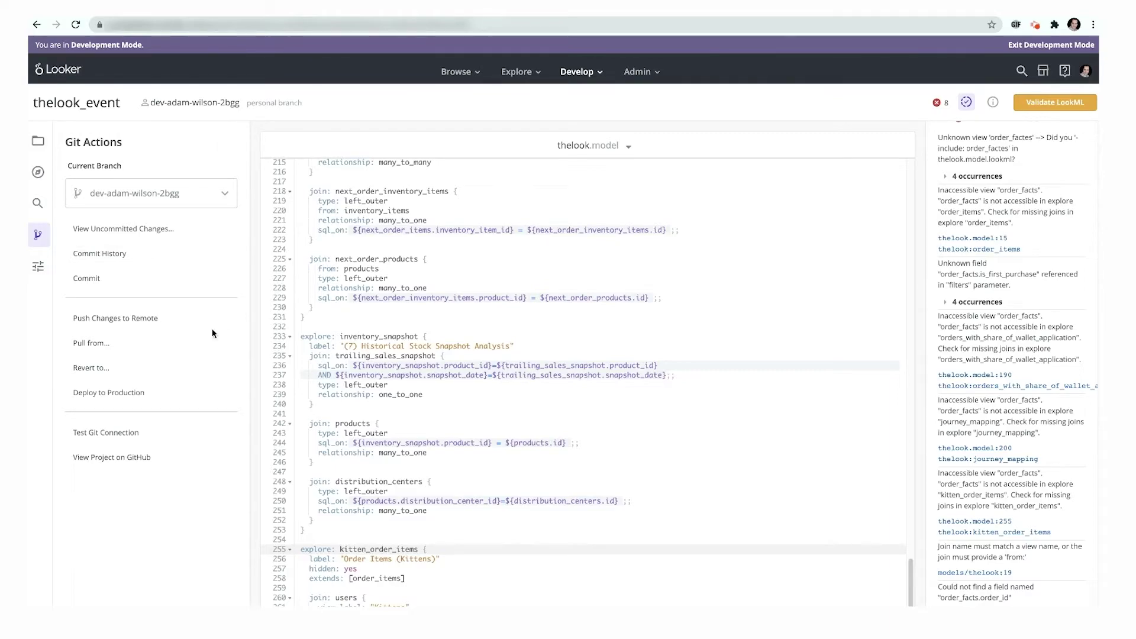
click(37, 270)
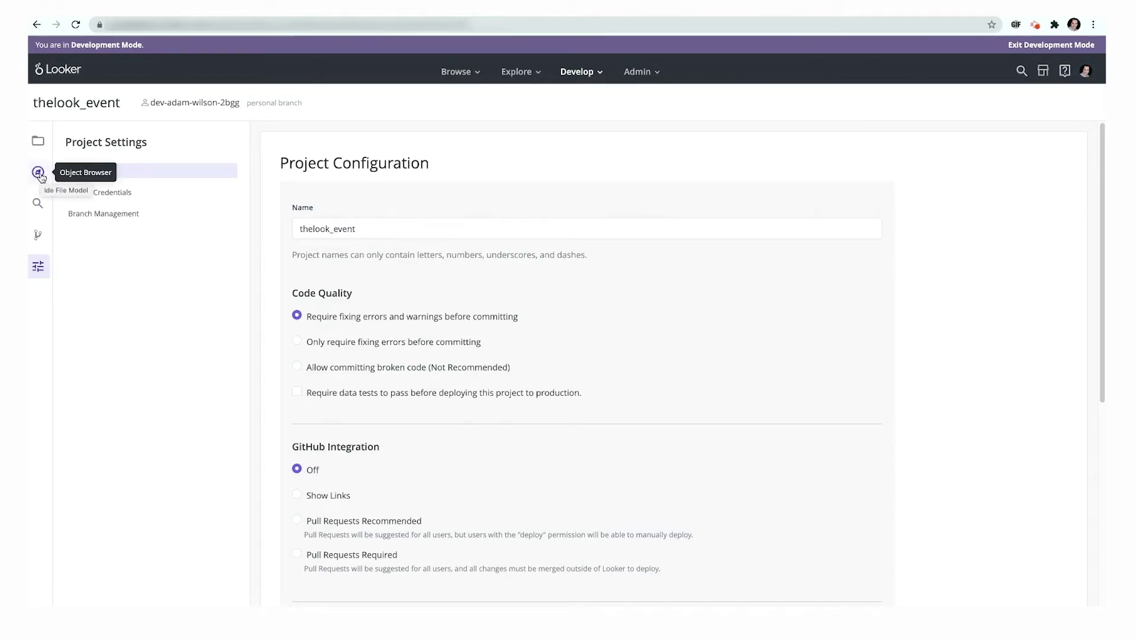
click(38, 140)
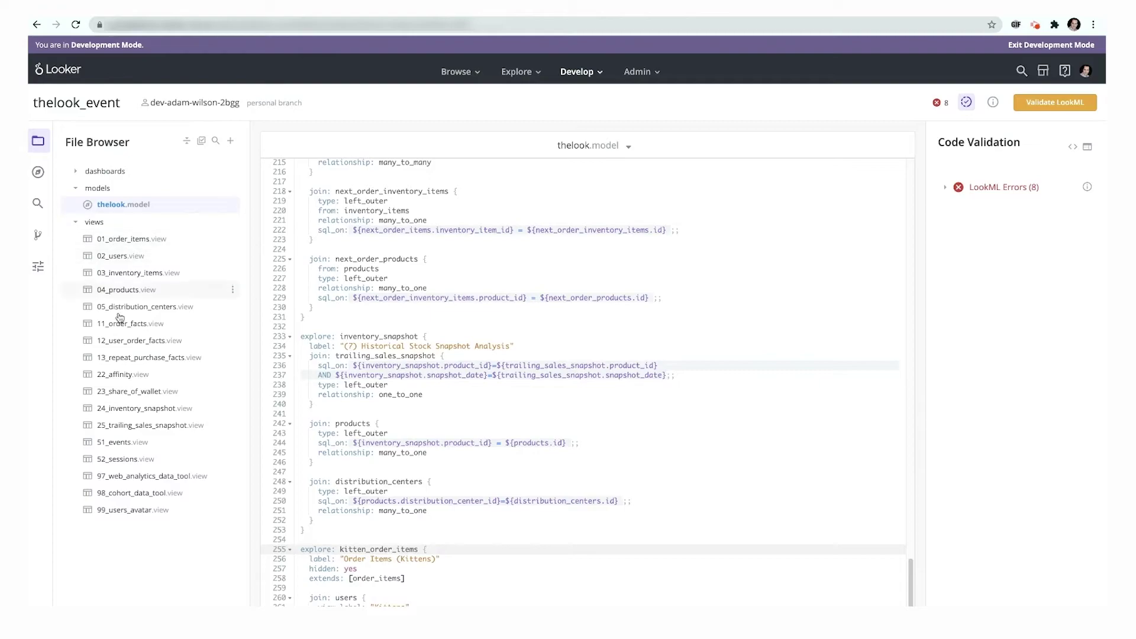
In the Object Browser, expand cohorts > users and jump to the age_tier, user_image, image_file and state code.
click(38, 172)
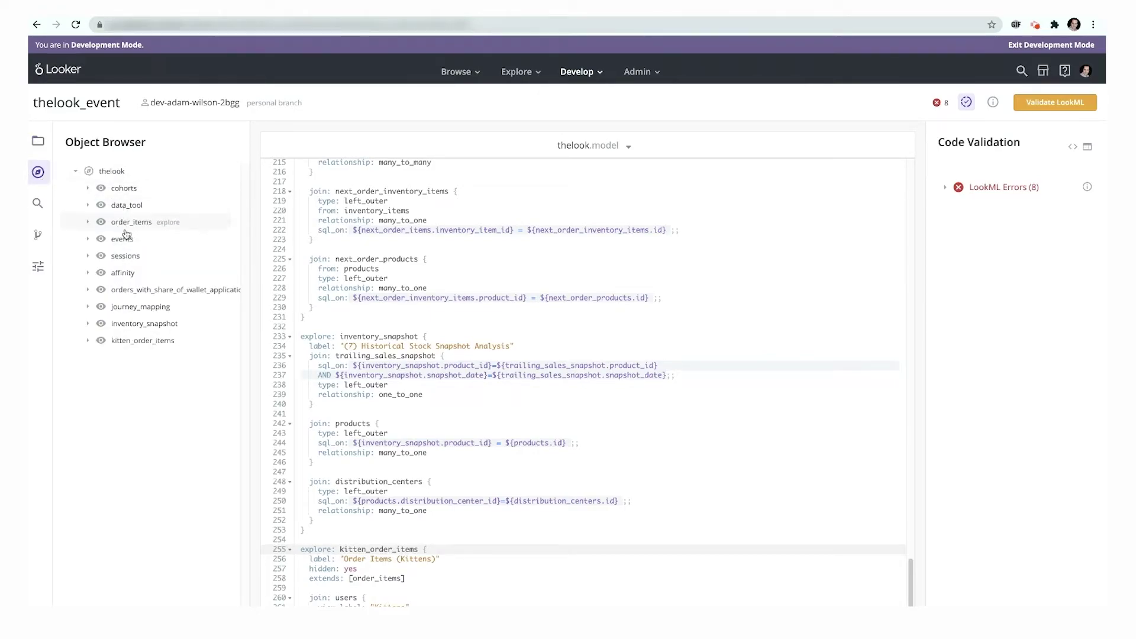
click(95, 190)
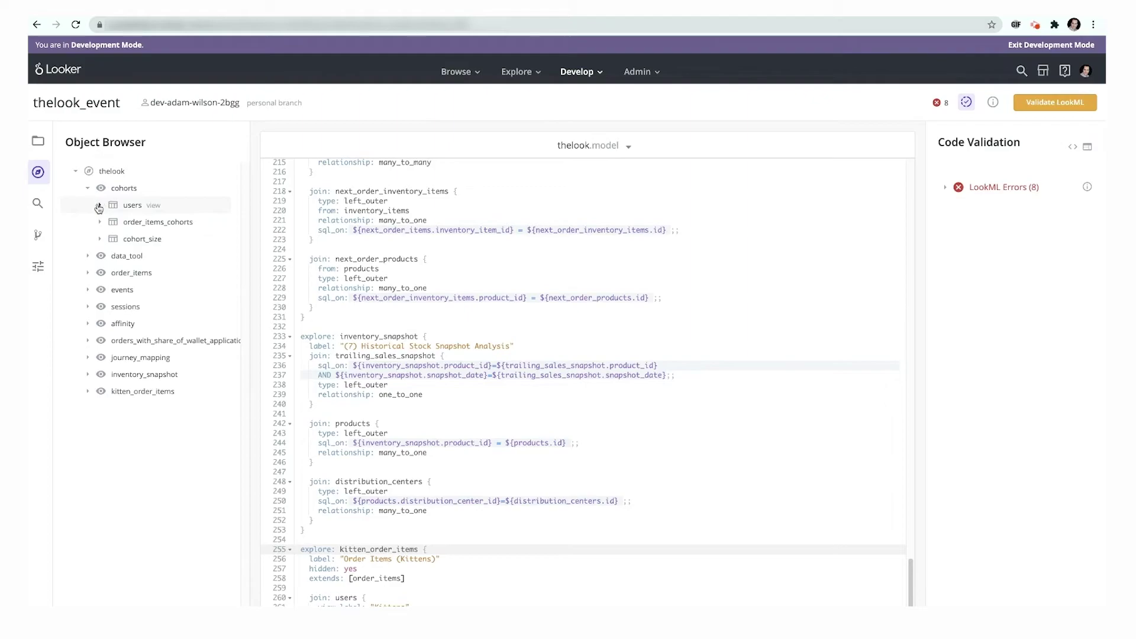
click(98, 206)
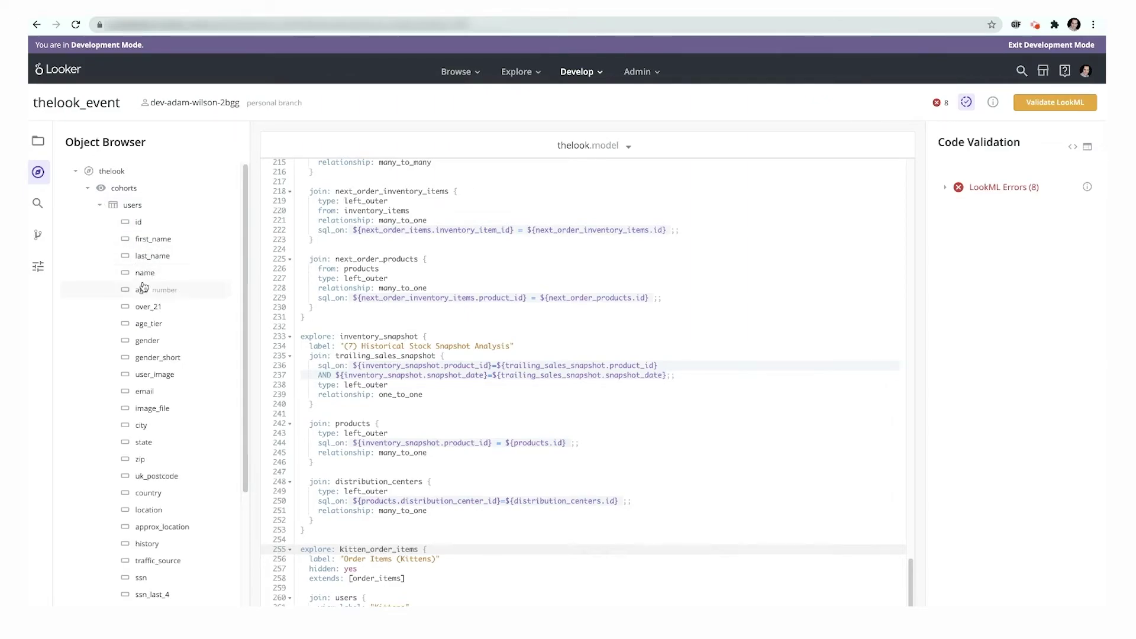
click(146, 326)
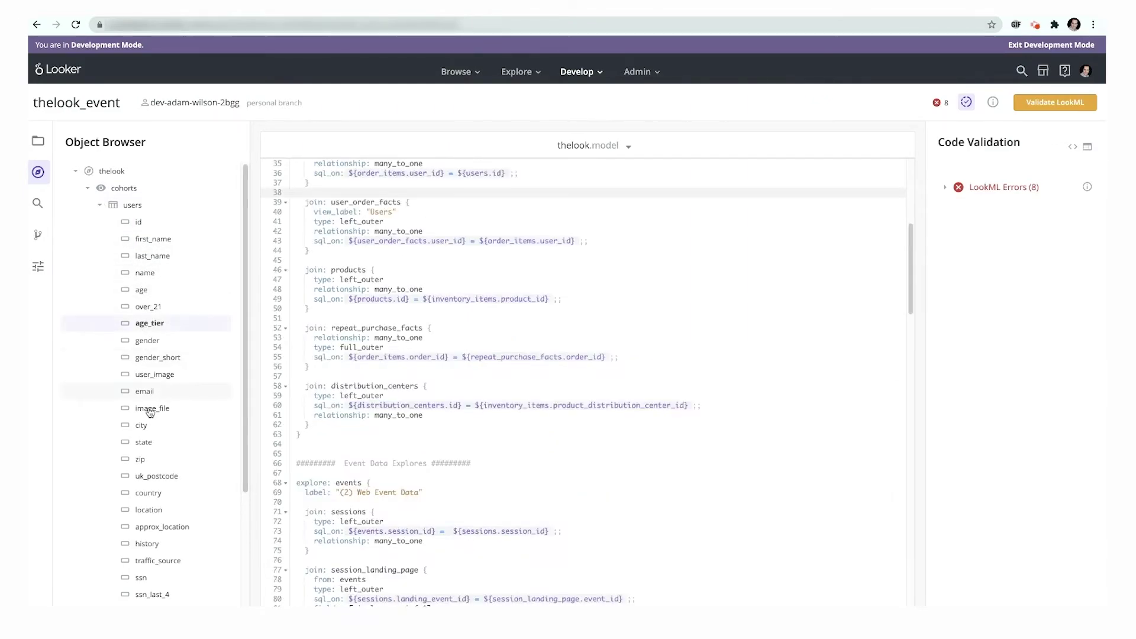
click(153, 376)
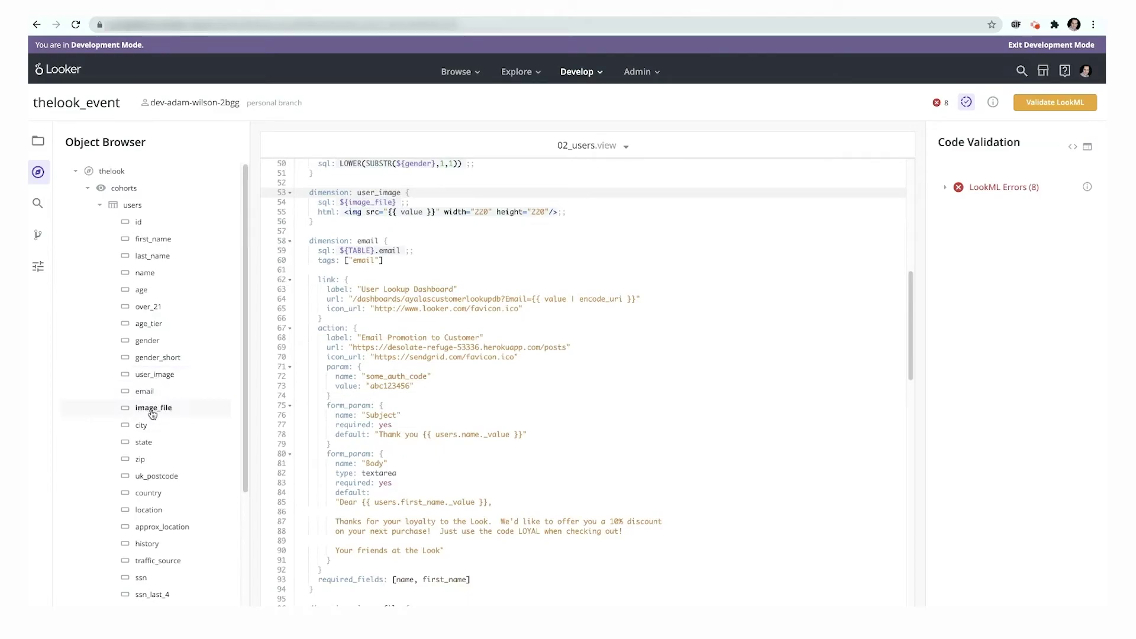
click(152, 409)
click(144, 443)
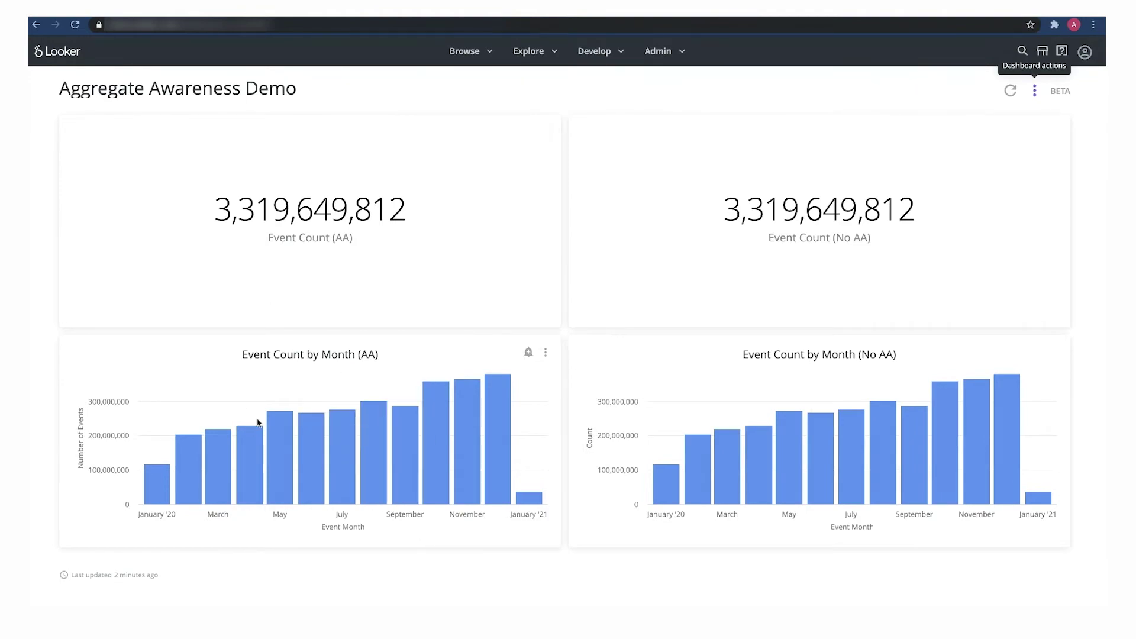
Reload all tiles on the Aggregate Awareness Demo dashboard.
key(ctrl+shift+Return)
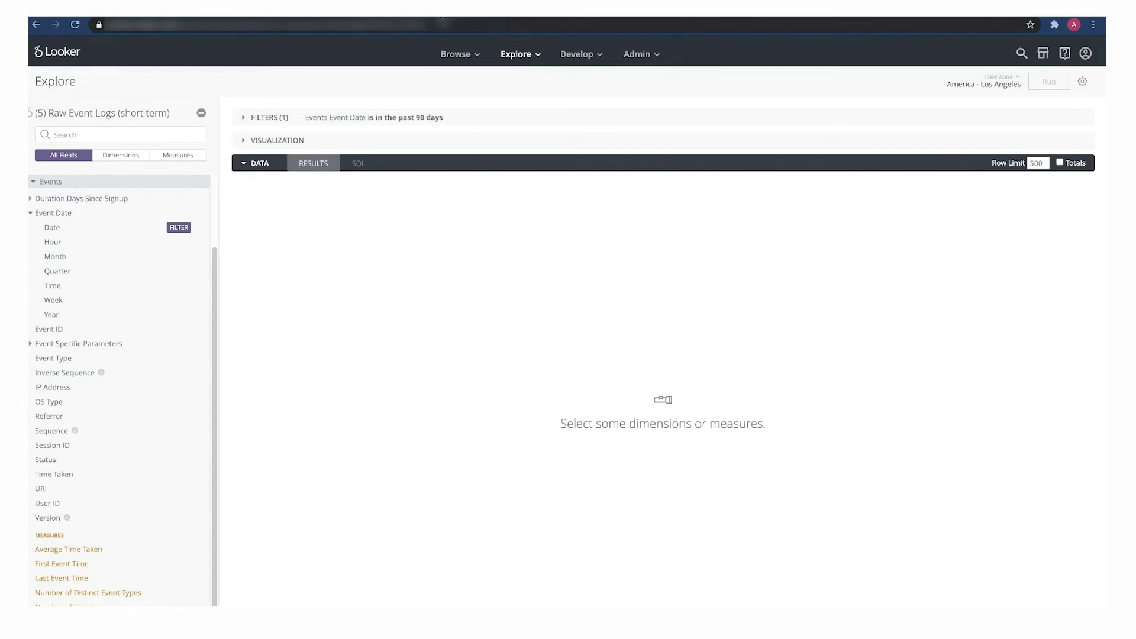
Run a query of Event Month with Number of Events.
scroll(157, 271, up, 3)
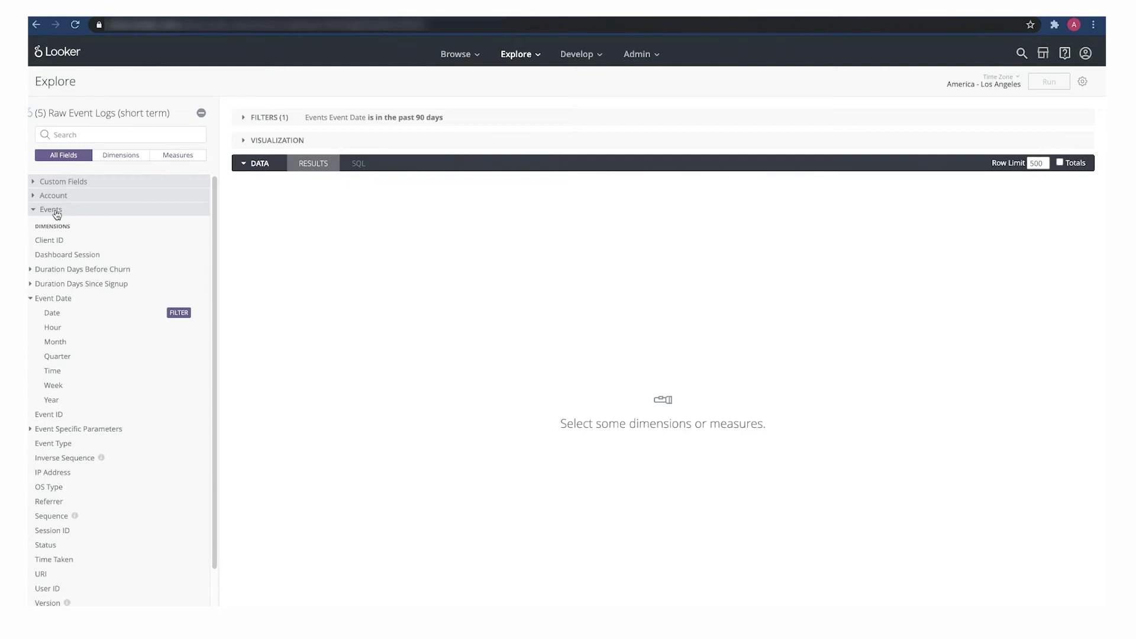
click(57, 346)
scroll(122, 375, down, 2)
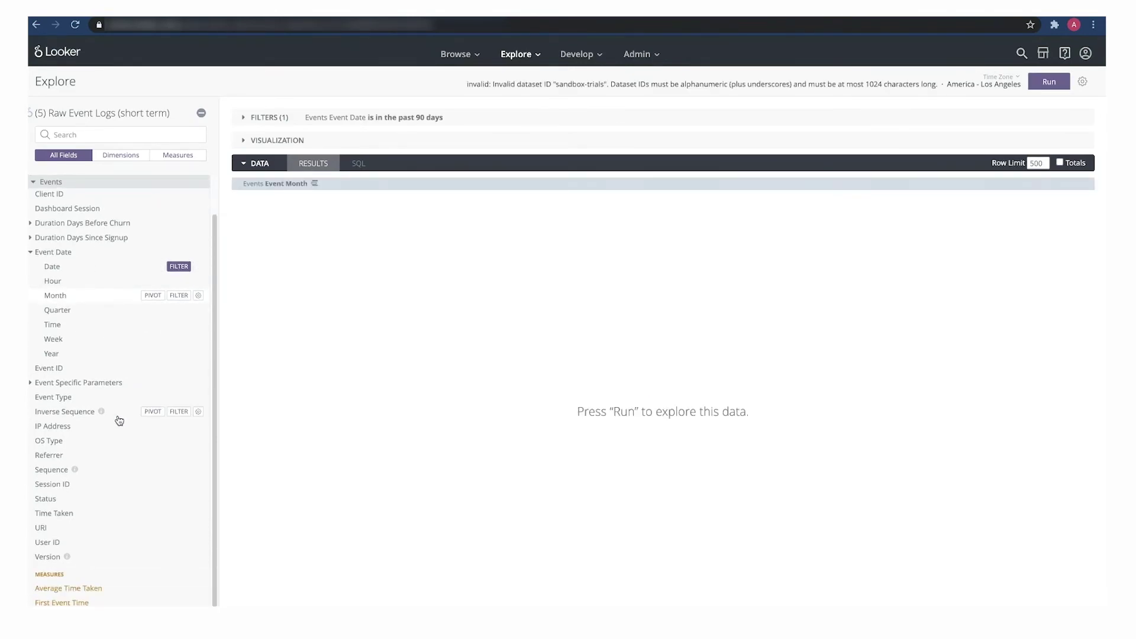
scroll(119, 420, down, 2)
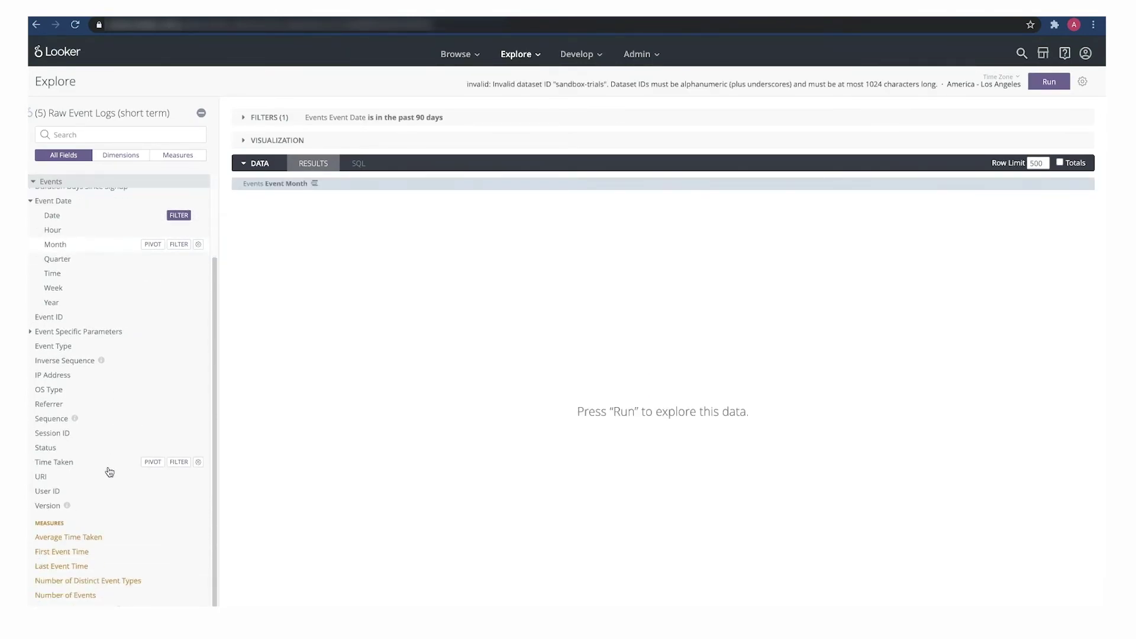
click(84, 598)
click(1049, 81)
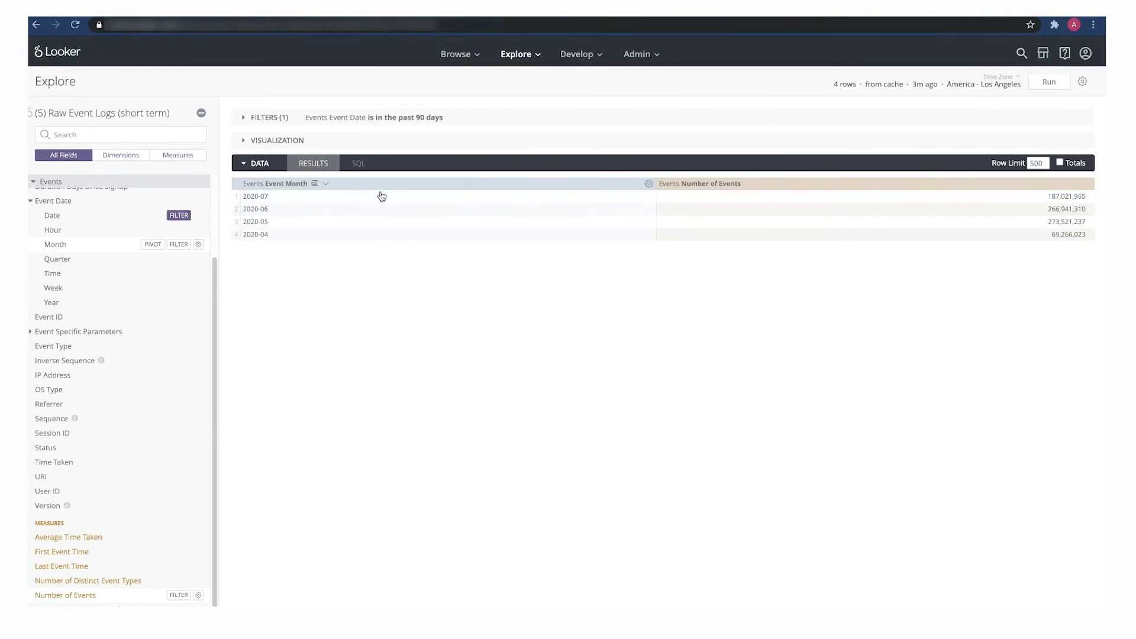
Inspect the generated SQL's aggregate table name, then return to the results table.
click(359, 164)
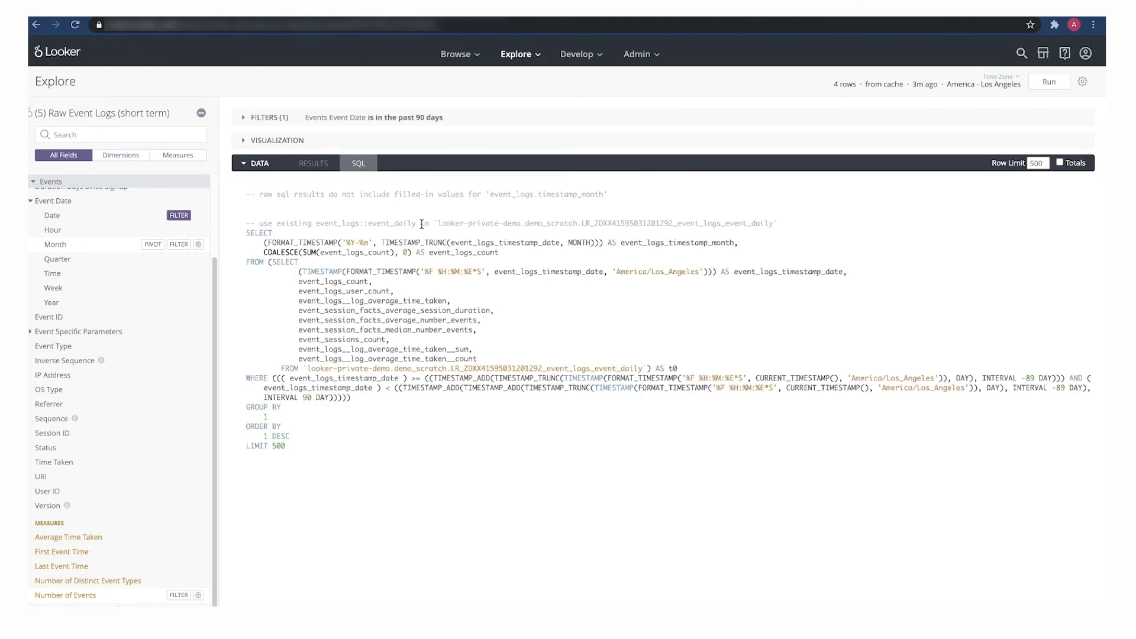
drag(439, 223, 772, 223)
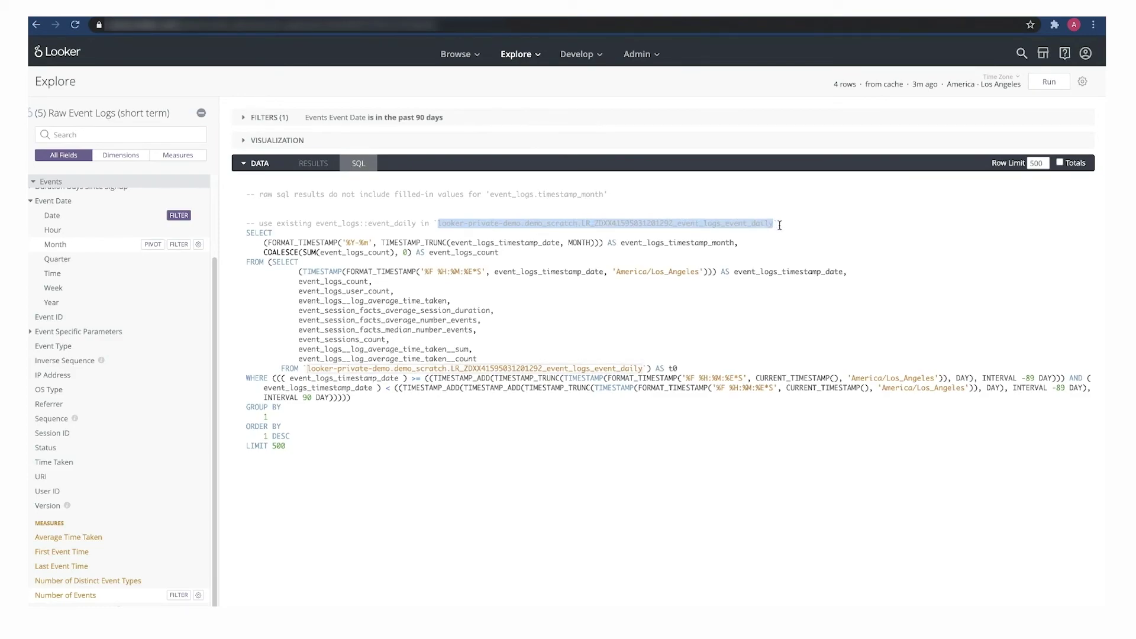
click(779, 225)
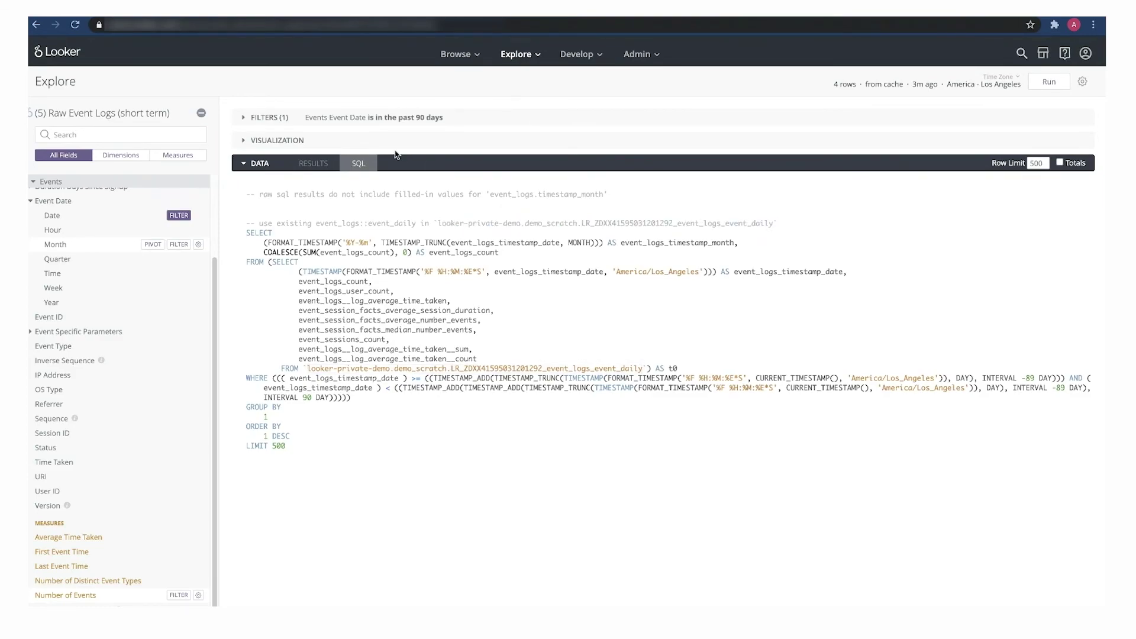
click(313, 164)
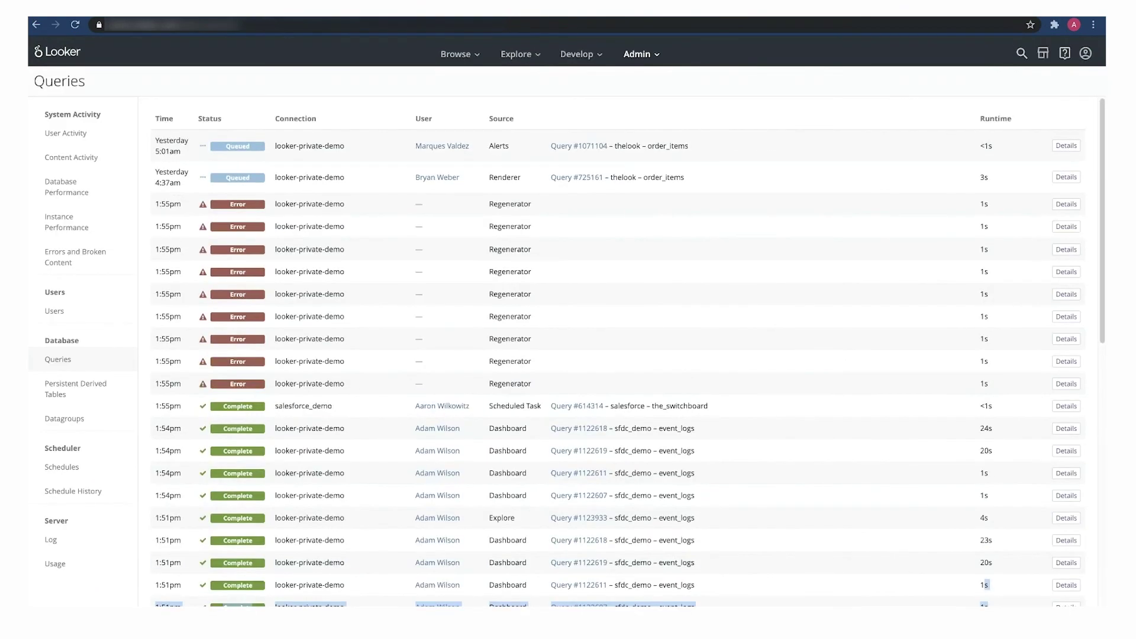
Highlight the slow 24s and 20s event_logs dashboard queries in the Queries list.
click(876, 452)
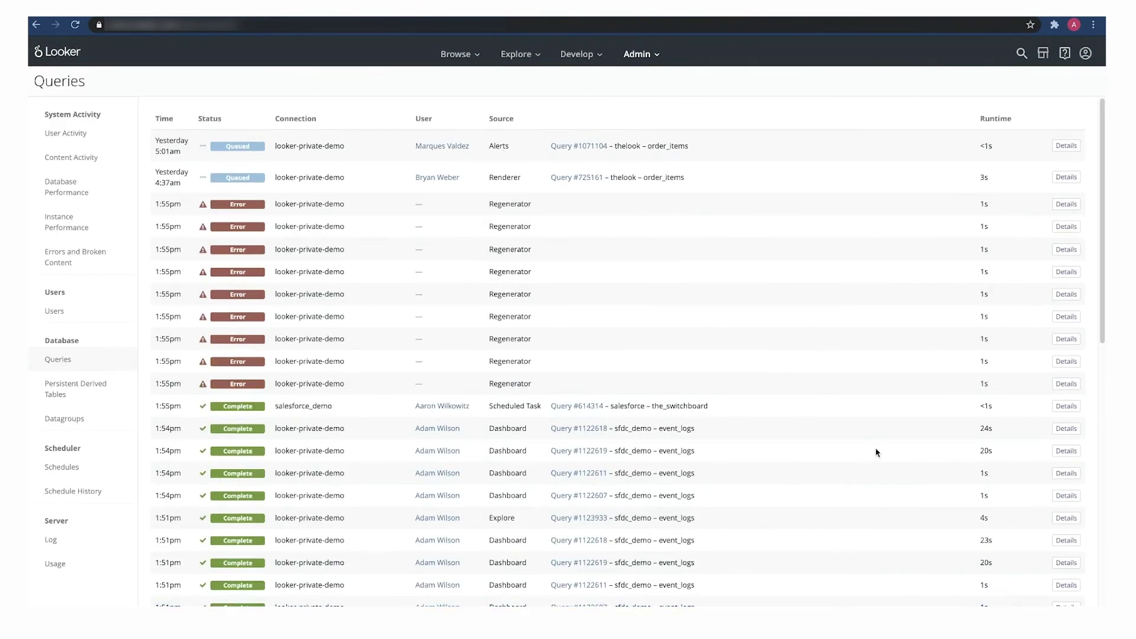
drag(993, 477, 983, 473)
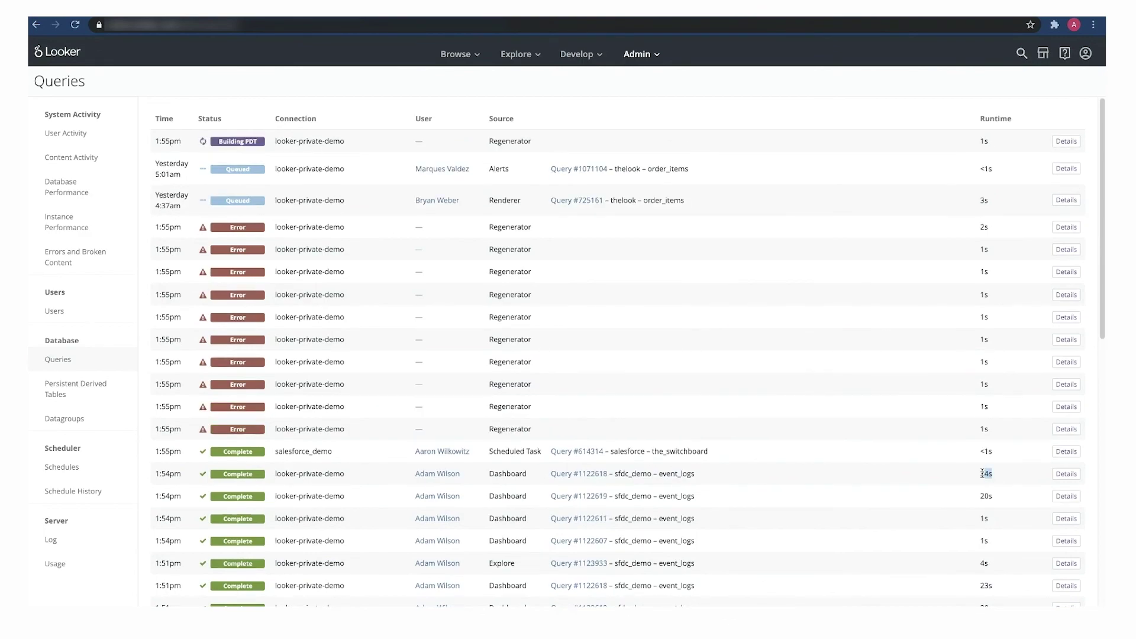
click(998, 526)
click(1004, 508)
drag(1004, 499, 997, 545)
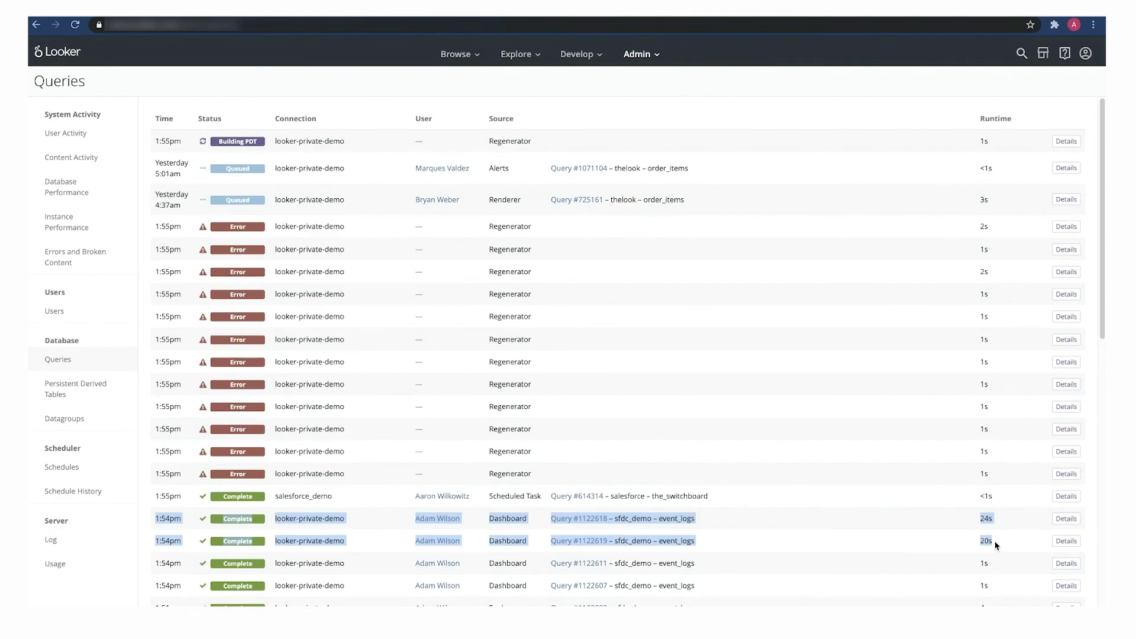